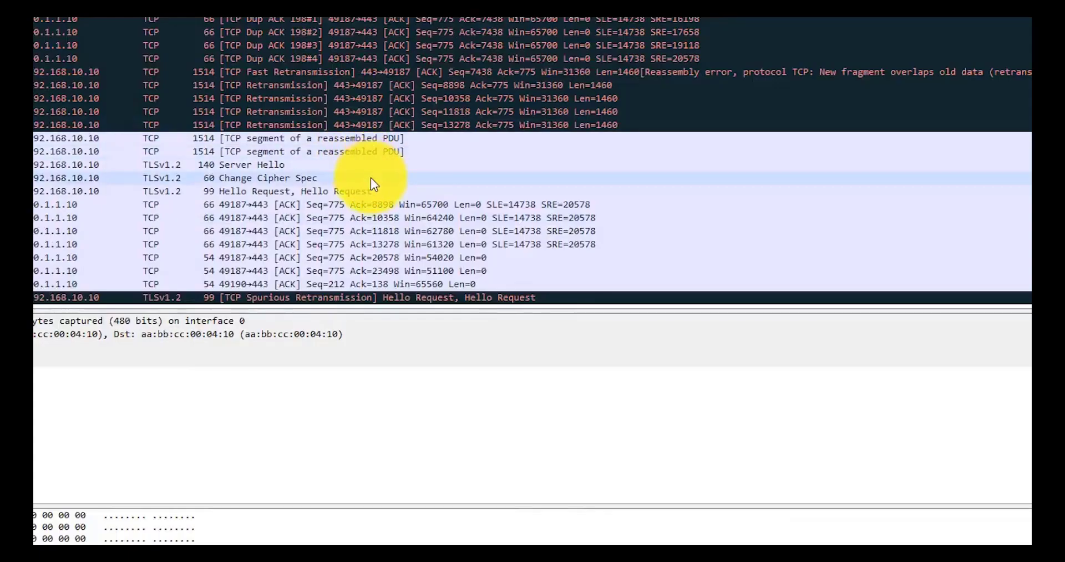
# Scroll up to bring the SSH session to ftvl001 into view at its prompt
pyautogui.scroll(5, 372, 179)
pyautogui.scroll(3, 374, 182)
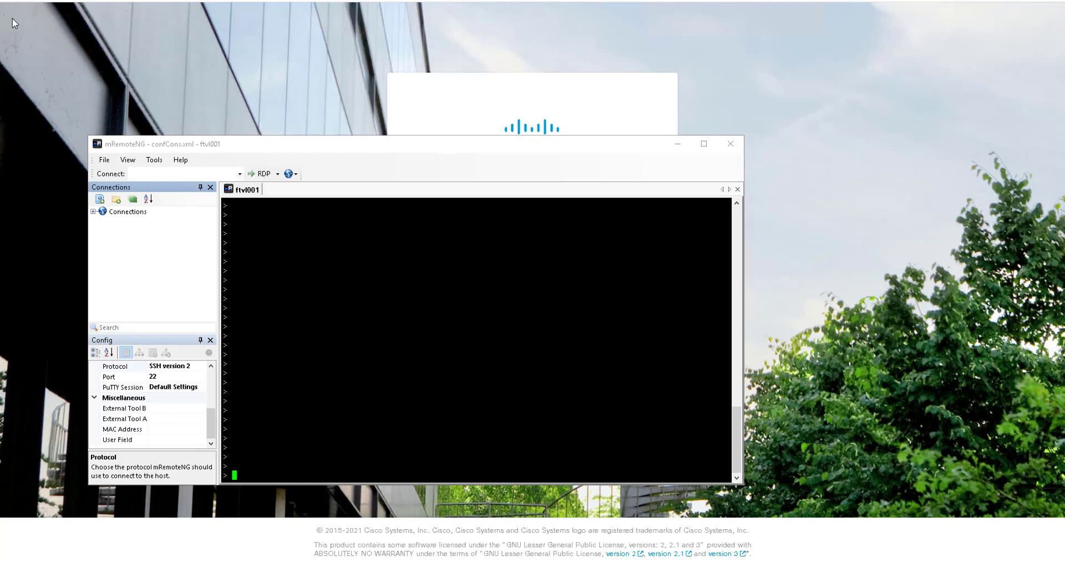
# Inspect the self-signed ftdl001 certificate's certification path and general details, valid until 20/06/2023
pyautogui.click(74, 2)
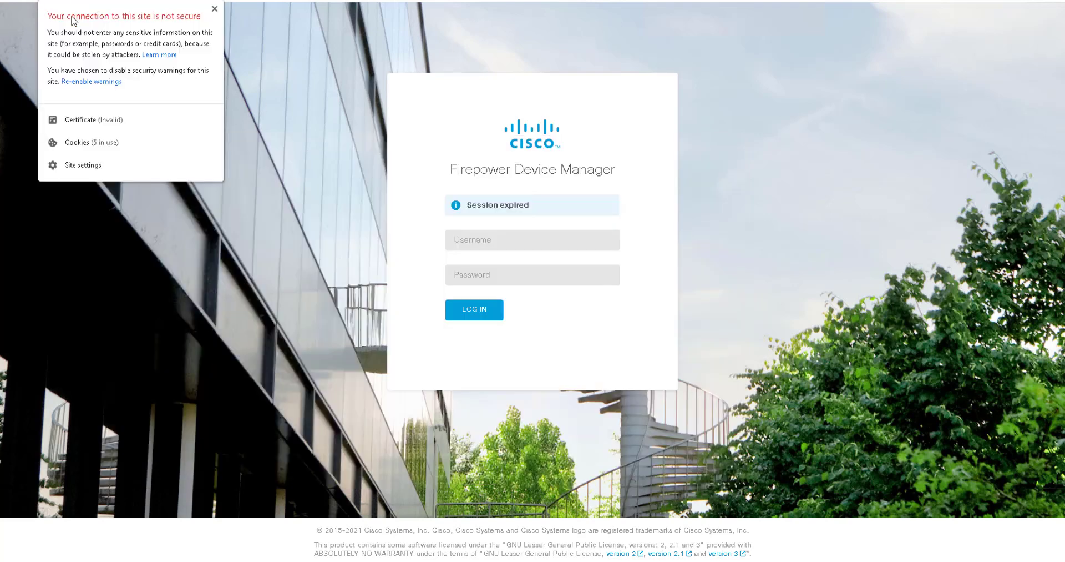
pyautogui.click(87, 120)
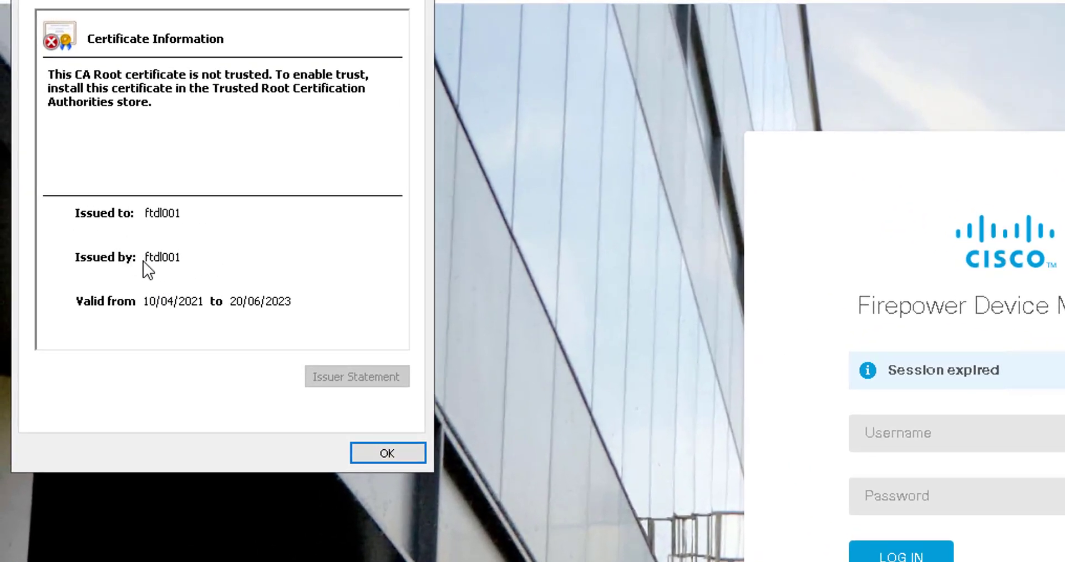
pyautogui.moveTo(211, 0); pyautogui.dragTo(217, 53)
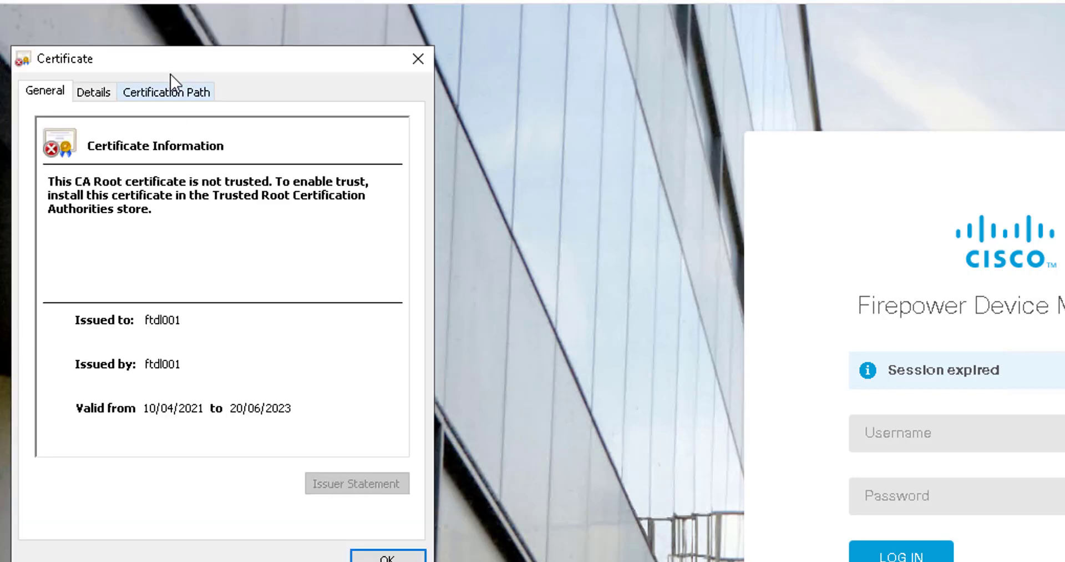
pyautogui.click(167, 92)
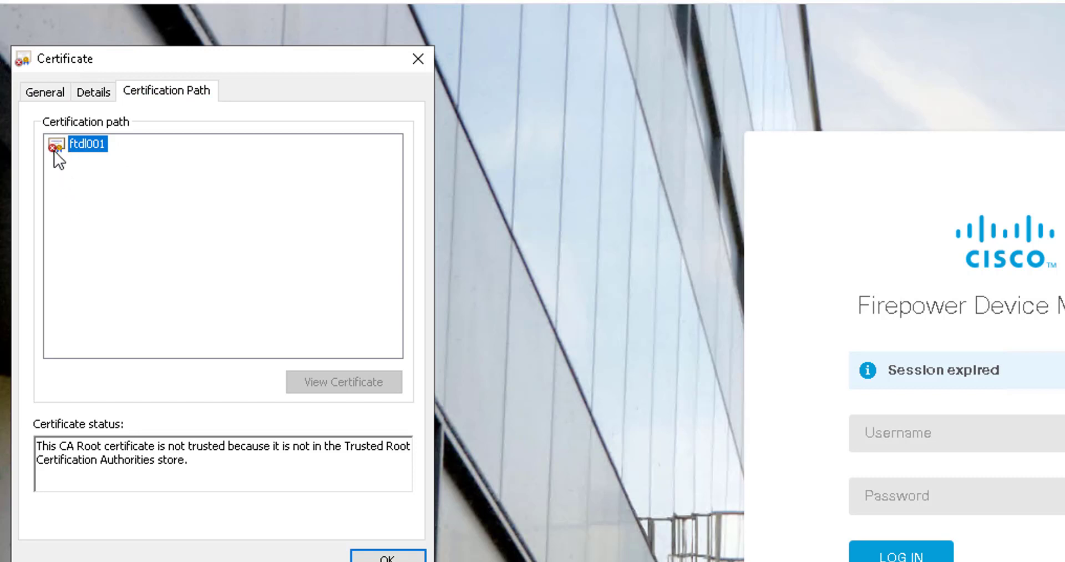
pyautogui.click(66, 92)
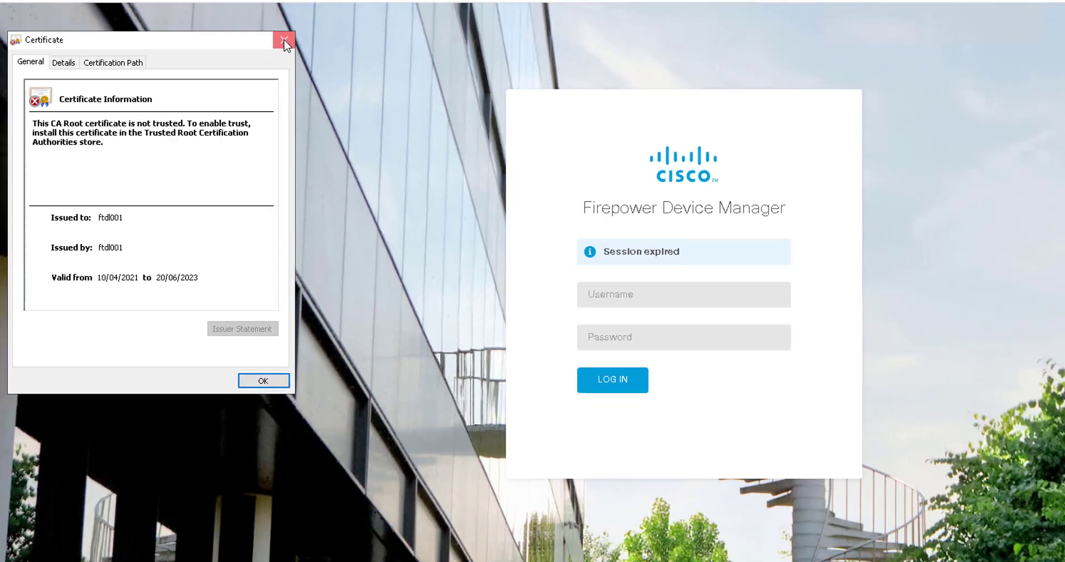
pyautogui.click(284, 41)
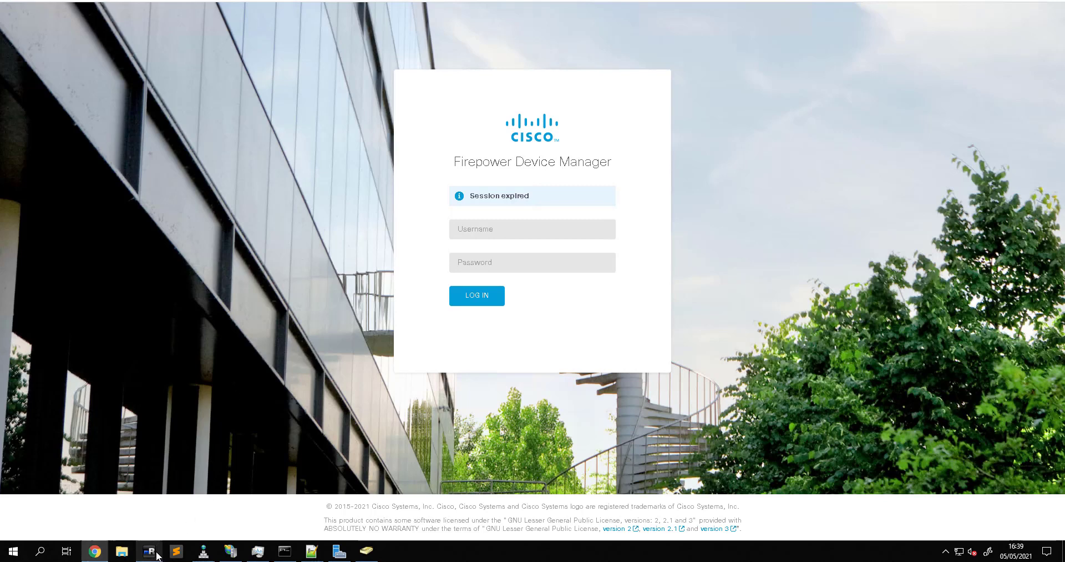
# Enter expert mode on the firewall and become root with sudo su
pyautogui.click(159, 555)
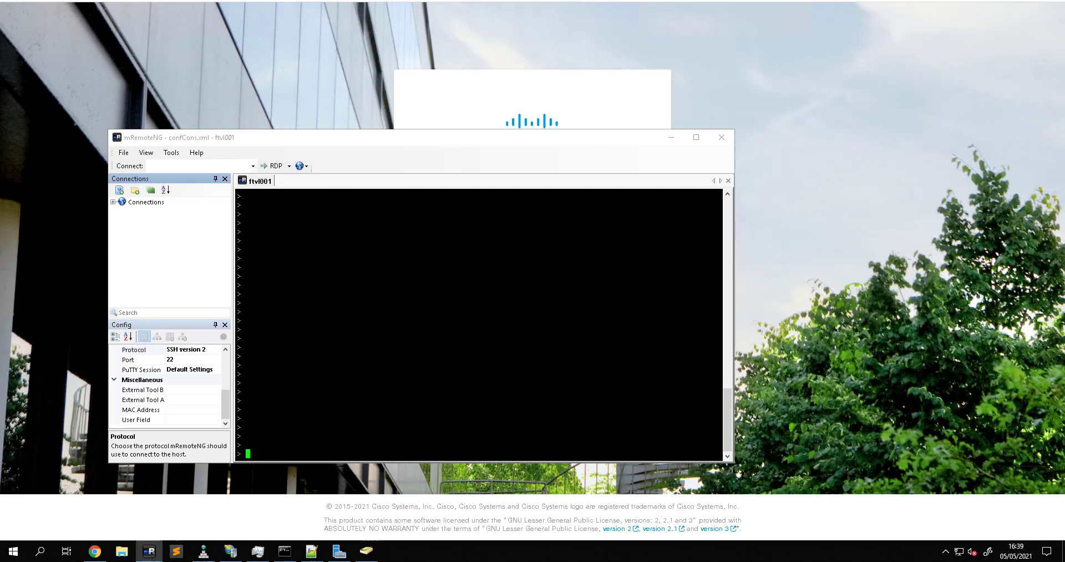
pyautogui.write('expert')
pyautogui.press('Return')
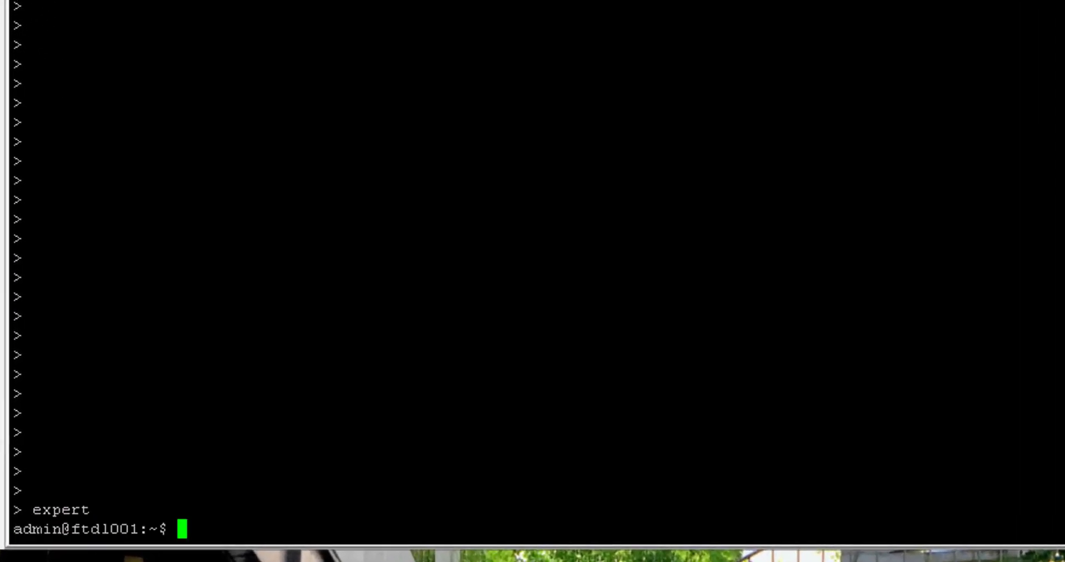
pyautogui.write('sudo s')
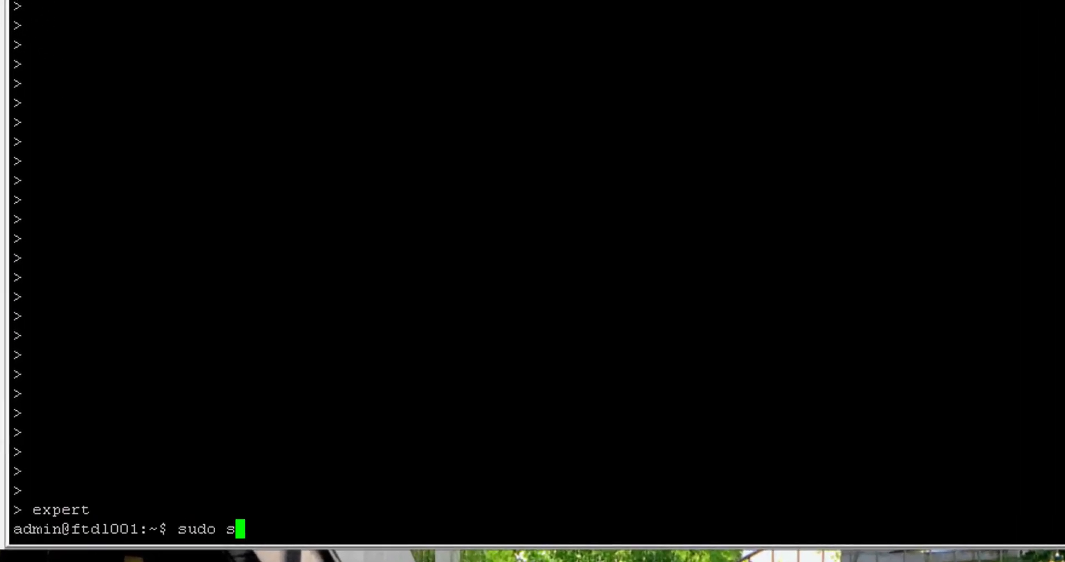
pyautogui.write('u')
pyautogui.press('Return')
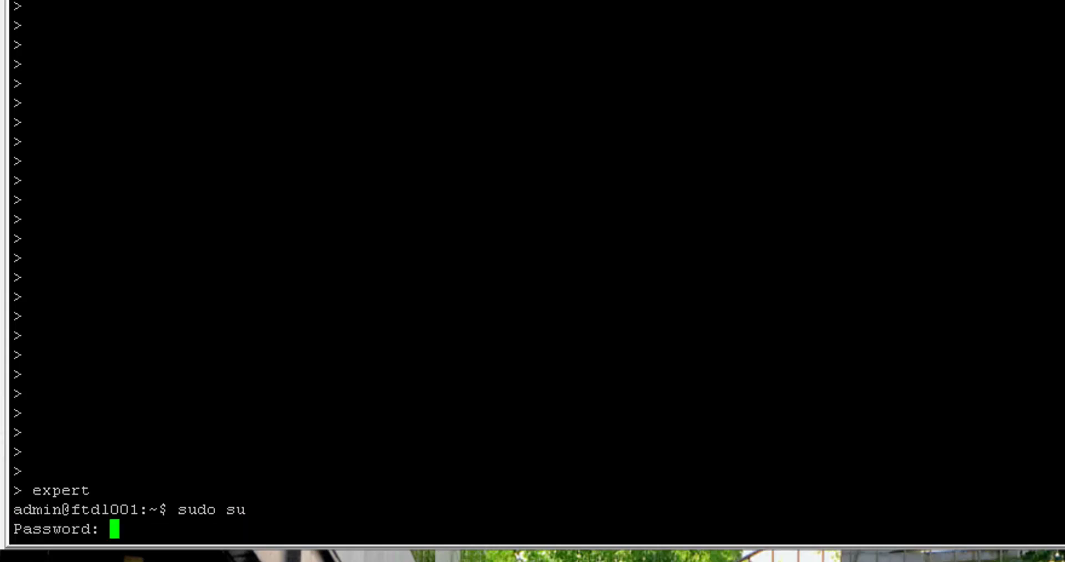
pyautogui.press('Return')
# Change into /etc/ssl and list its contents
pyautogui.press('Return')
pyautogui.press('Return')
pyautogui.press('Return')
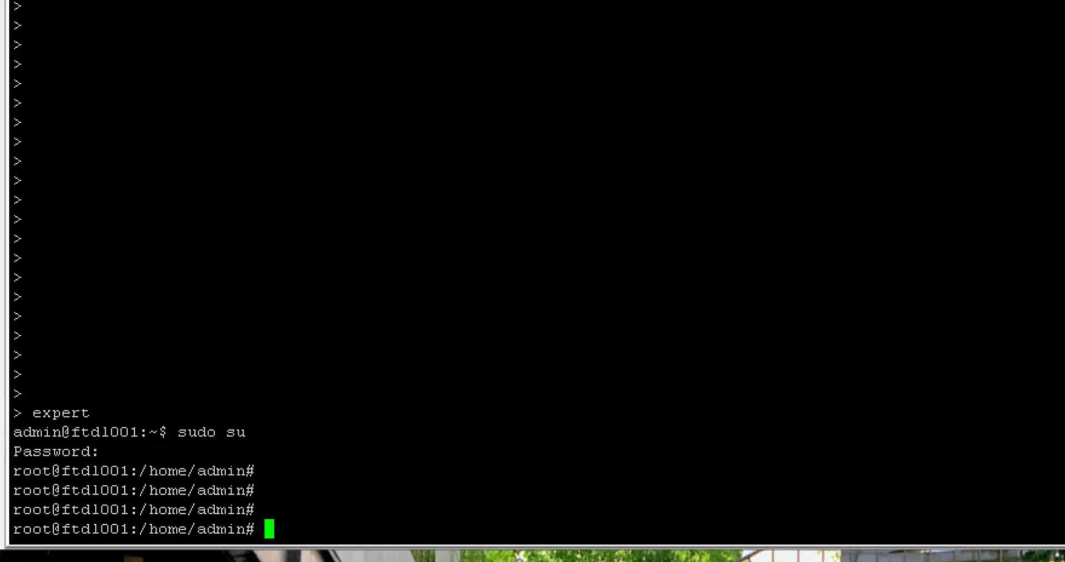
pyautogui.write('cd /etc/ssl')
pyautogui.press('Return')
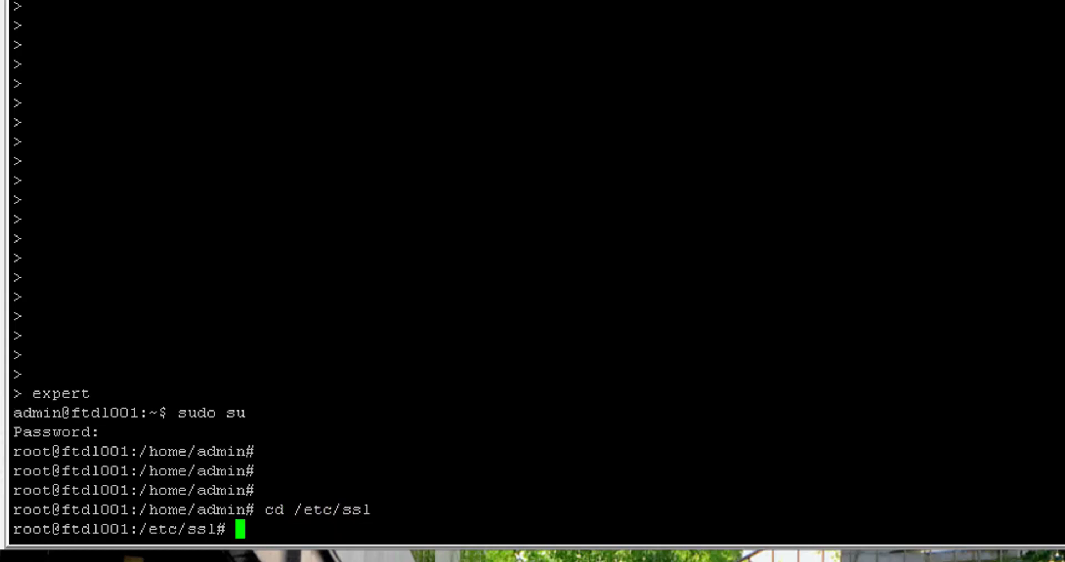
pyautogui.write('ls')
pyautogui.press('Return')
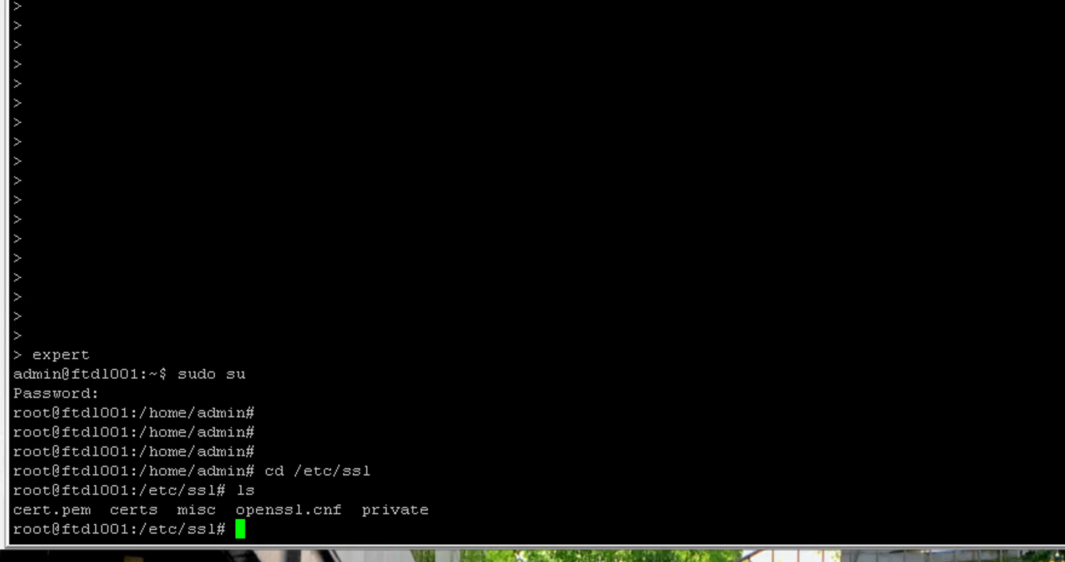
pyautogui.press('Return')
pyautogui.press('Return')
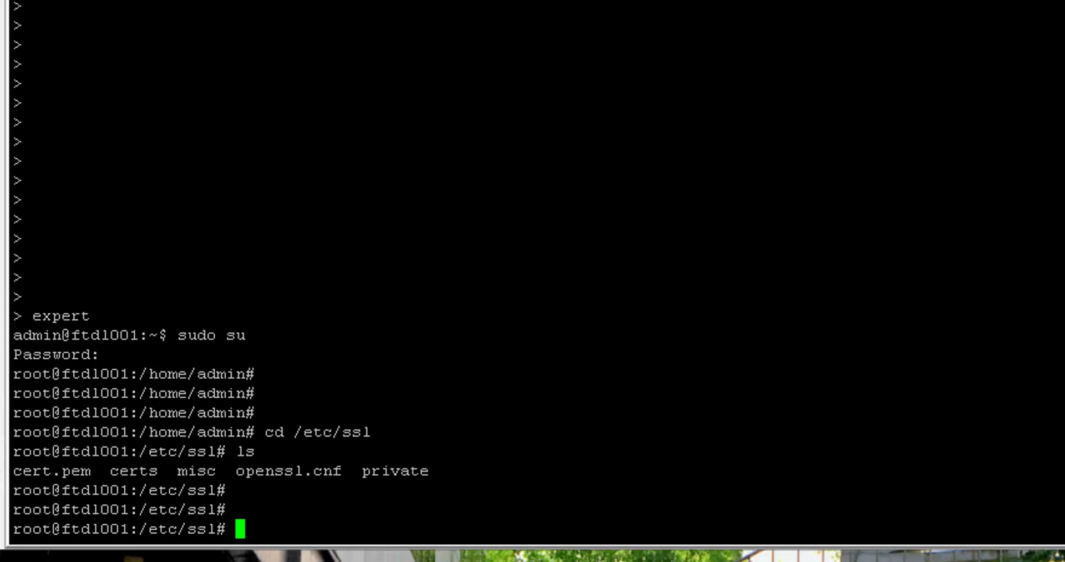
# Type openssl req -new -newkey rsa:2048 -nodes -keyout private.key -out ftdl001.csr without running it
pyautogui.write('open')
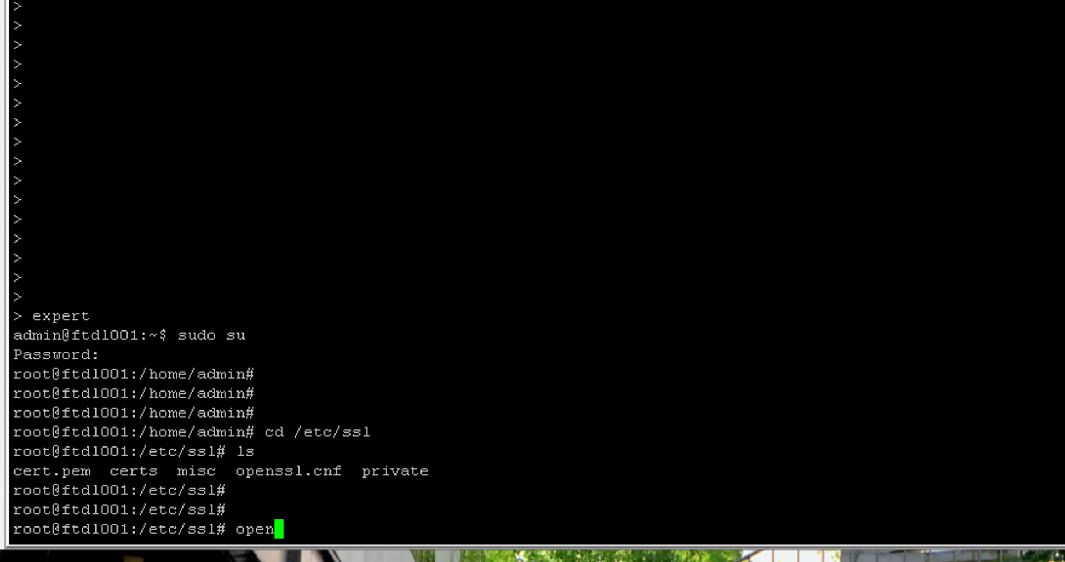
pyautogui.write('ssl req ')
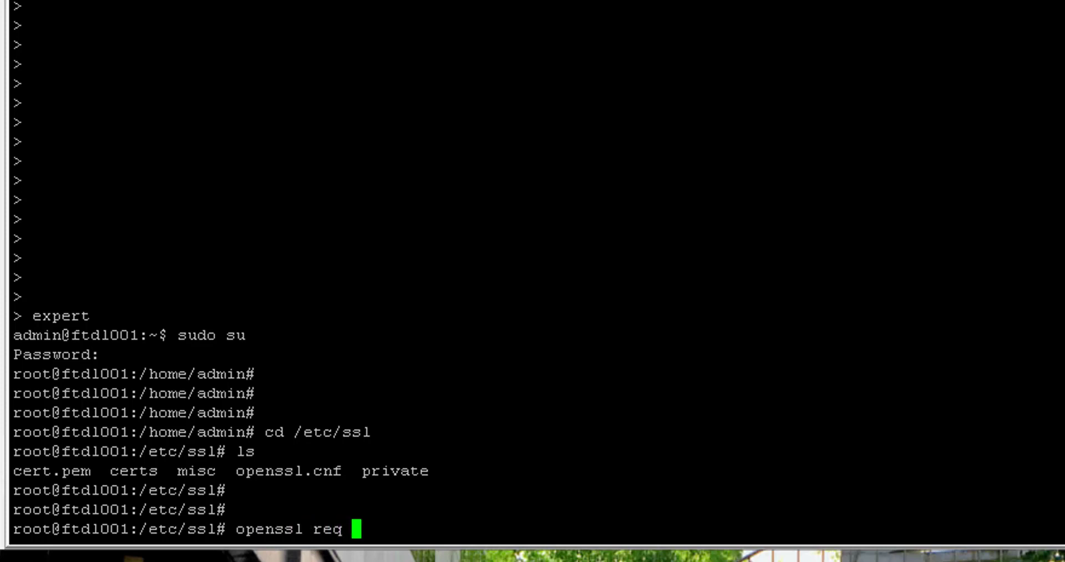
pyautogui.write('-new ')
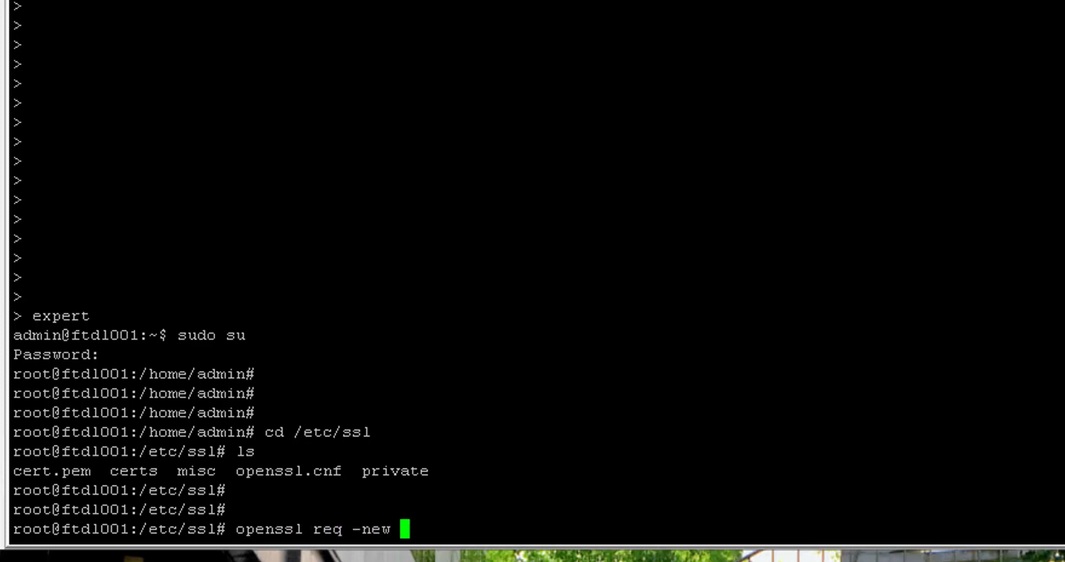
pyautogui.write('-newke')
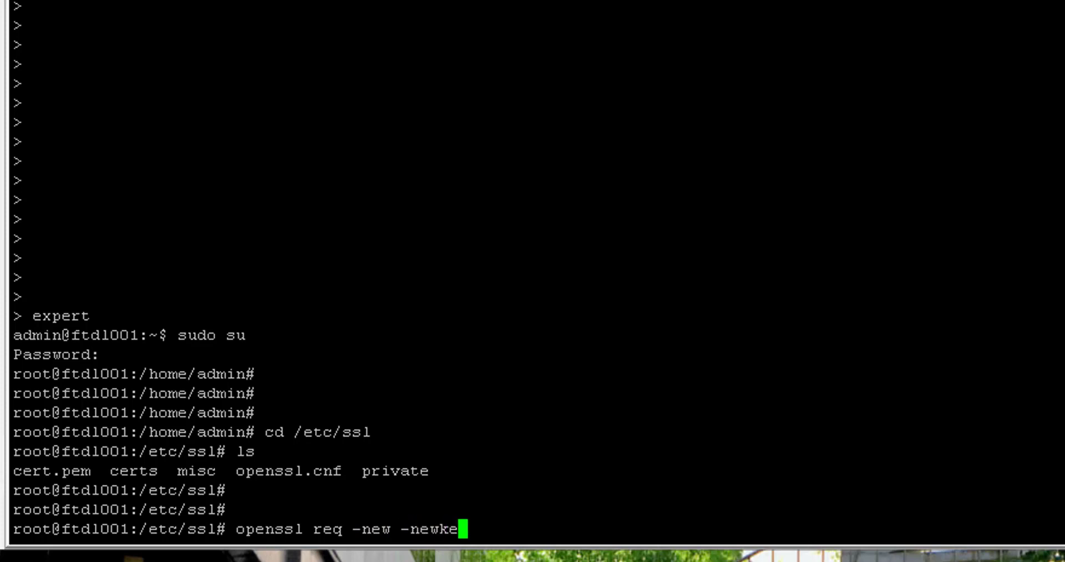
pyautogui.write('y rsa')
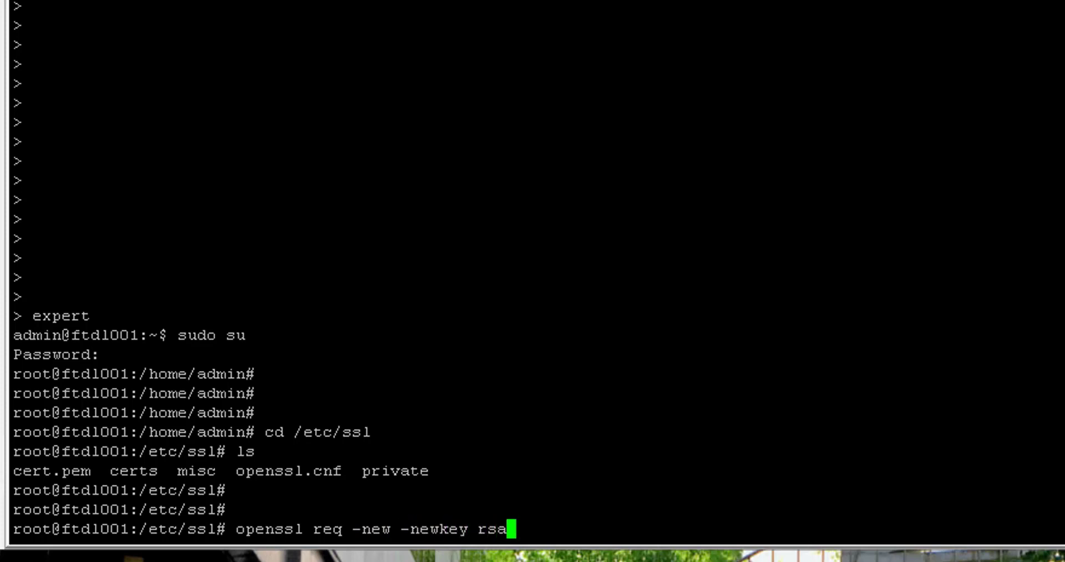
pyautogui.write(':2048 ')
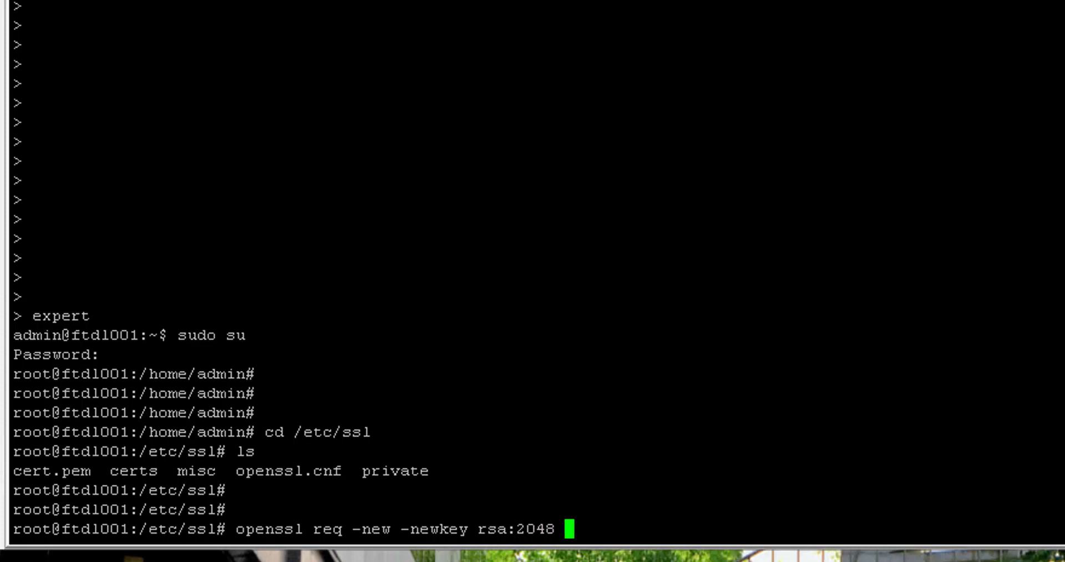
pyautogui.write('-nodes ')
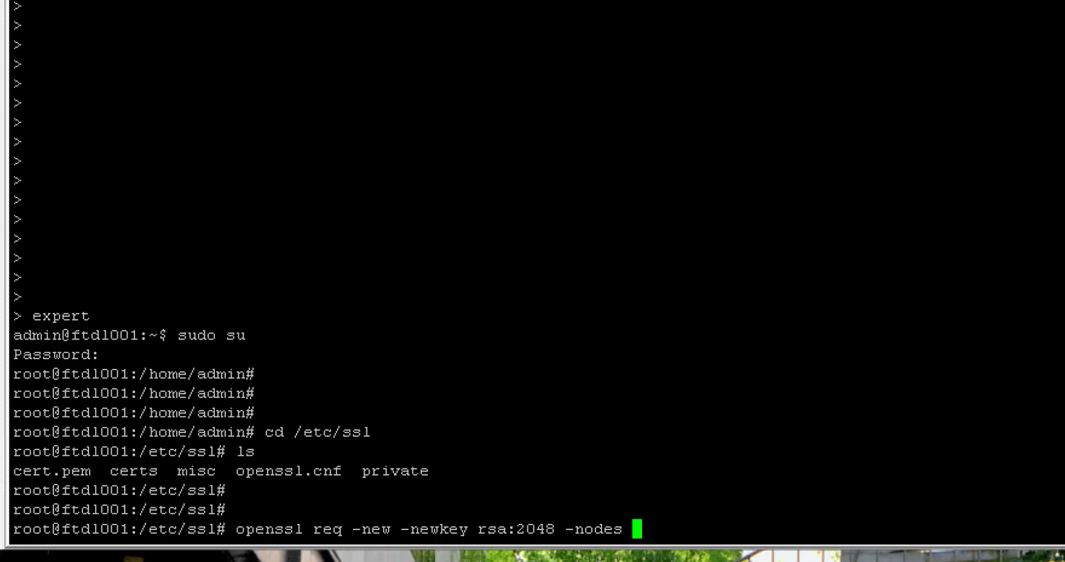
pyautogui.write('-keyout')
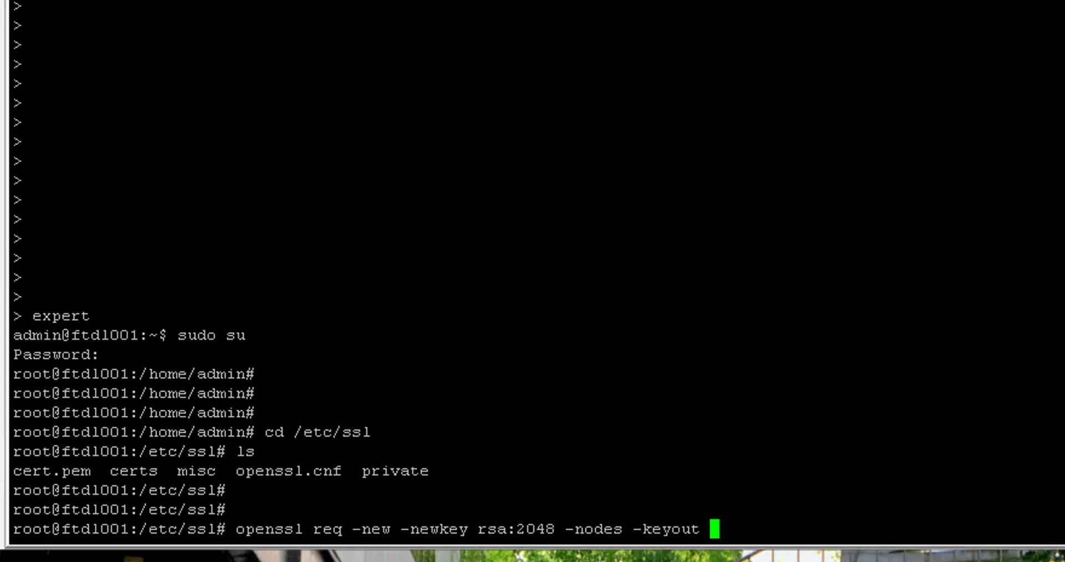
pyautogui.write('priva')
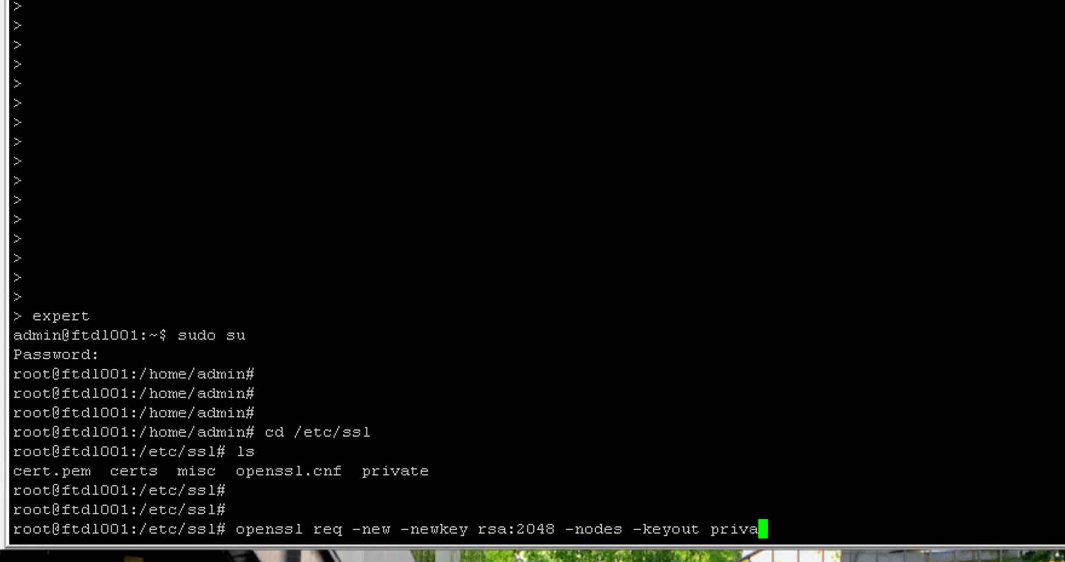
pyautogui.write('te.key7')
pyautogui.press('BackSpace')
pyautogui.write('-out')
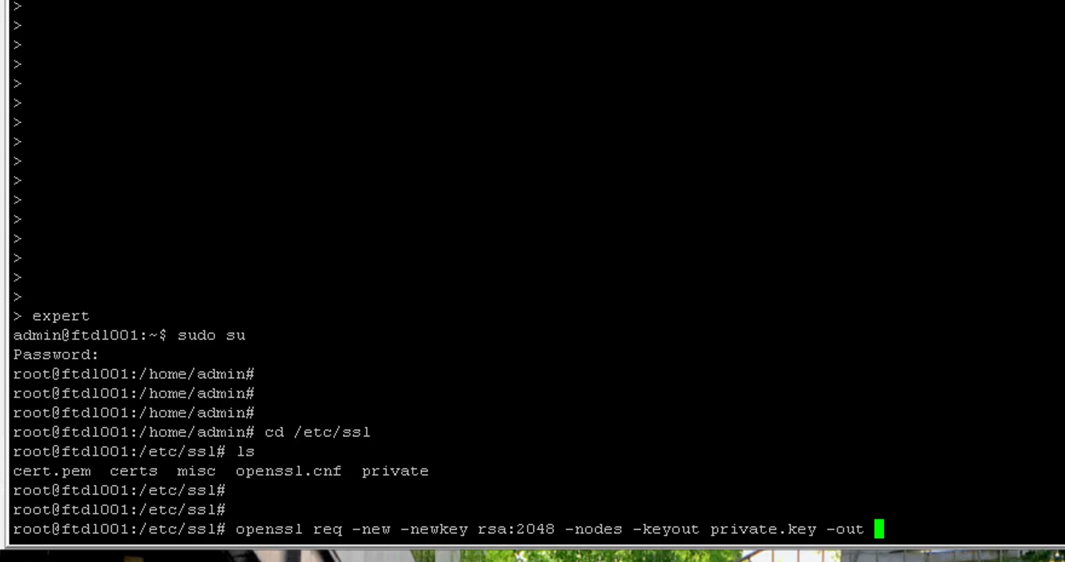
pyautogui.write('ftdl001.csr')
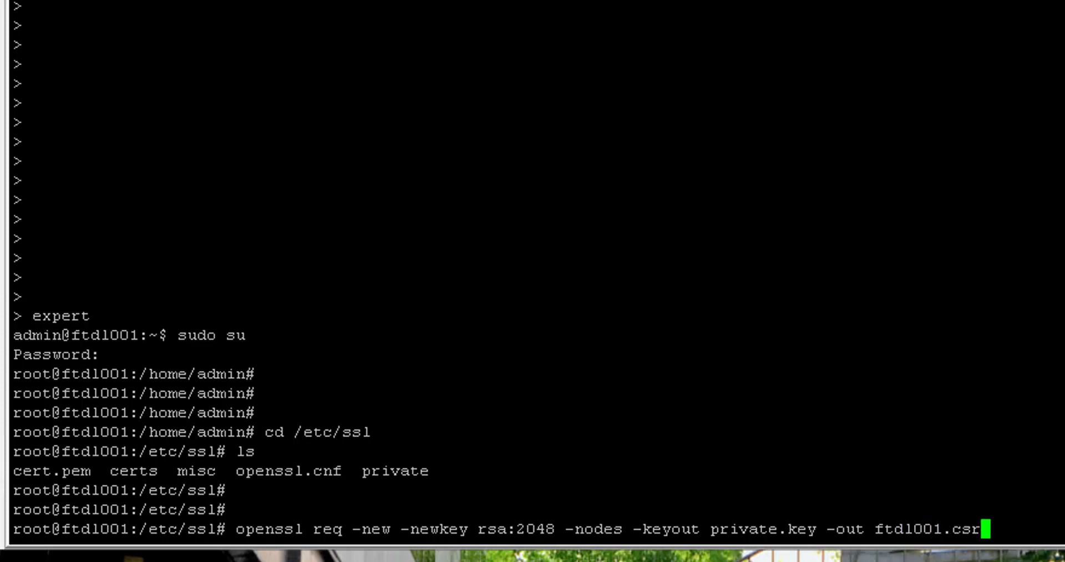
# Run the request and enter UK, England, Bradford, networkwizkid, leaving the organizational unit blank
pyautogui.press('Return')
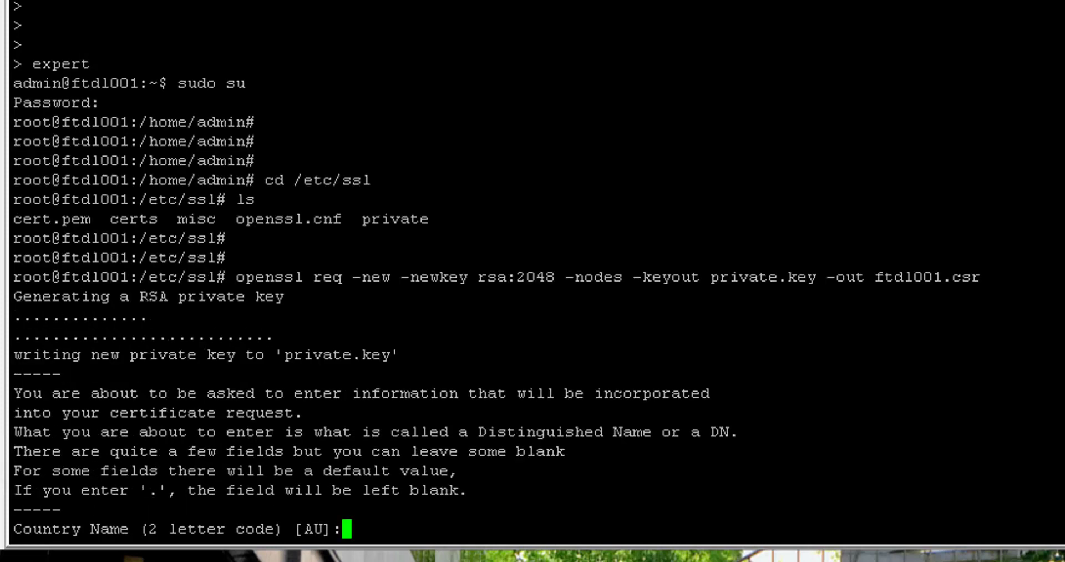
pyautogui.write('UK')
pyautogui.press('Return')
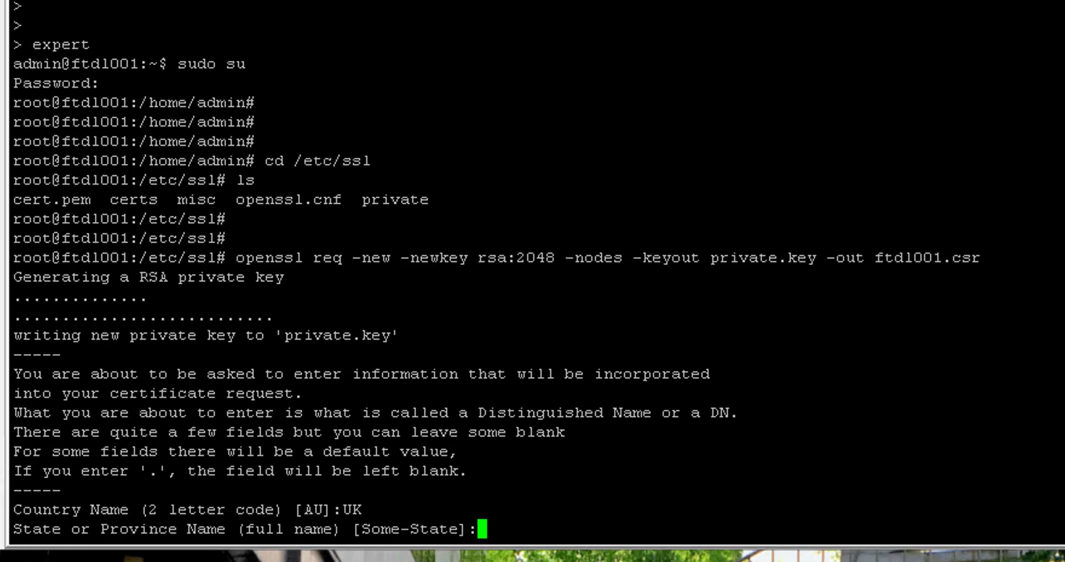
pyautogui.write('England')
pyautogui.press('Return')
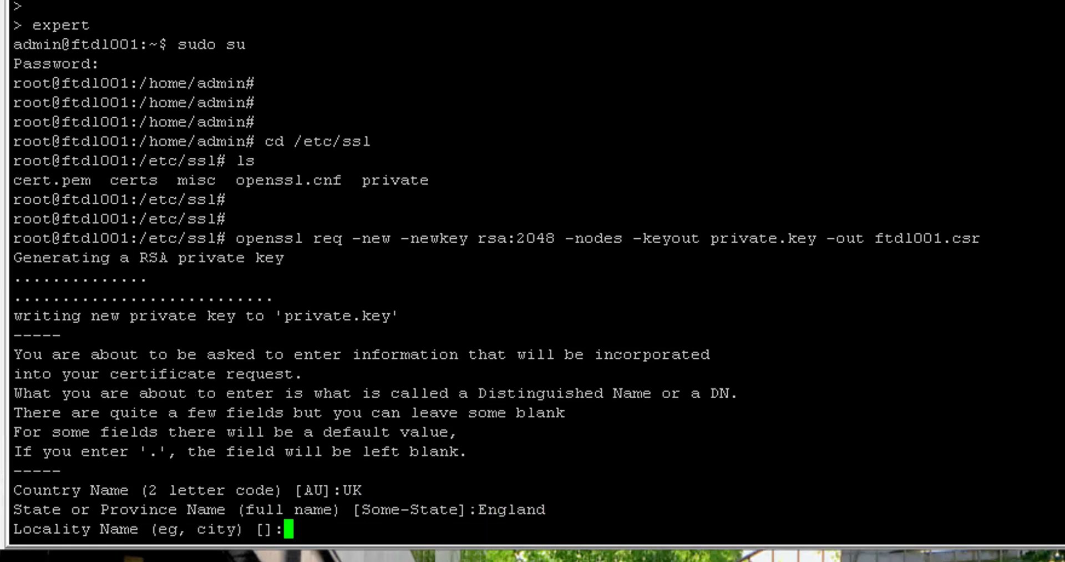
pyautogui.write('Bradford')
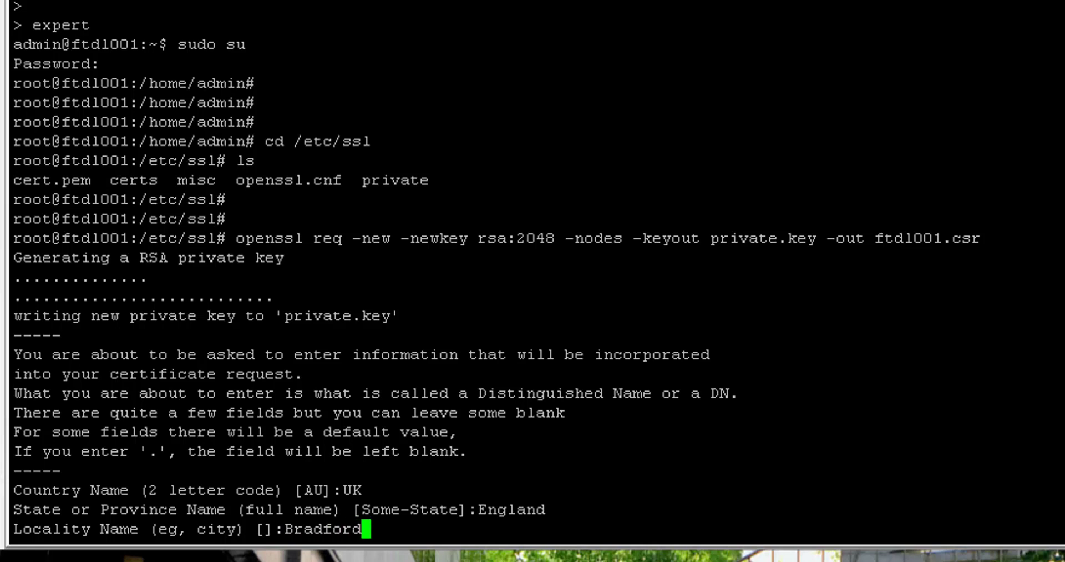
pyautogui.press('Return')
pyautogui.write('networkwizkid.co')
pyautogui.press('BackSpace')
pyautogui.press('BackSpace')
pyautogui.press('BackSpace')
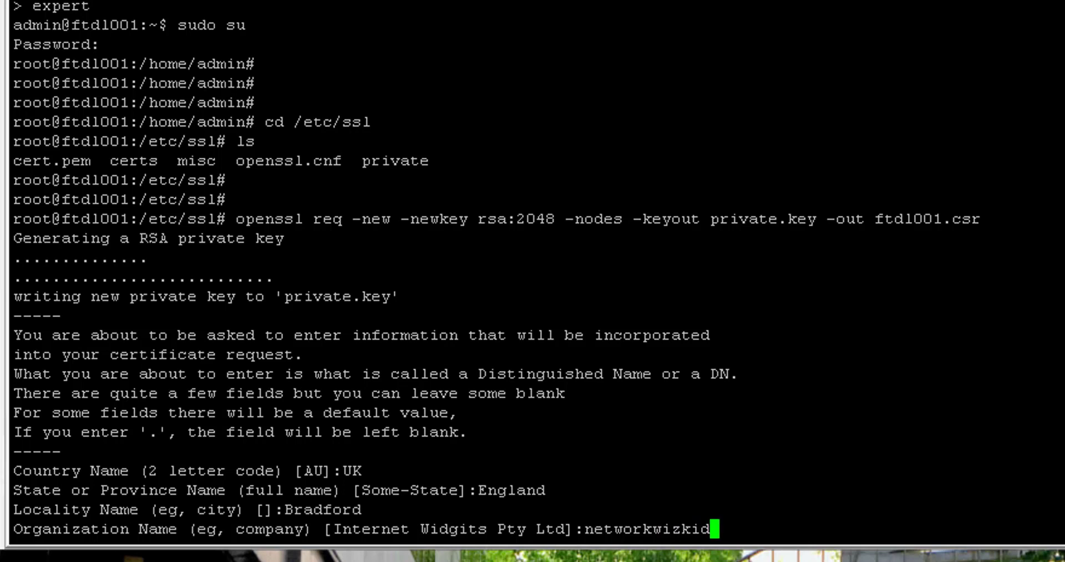
pyautogui.press('Return')
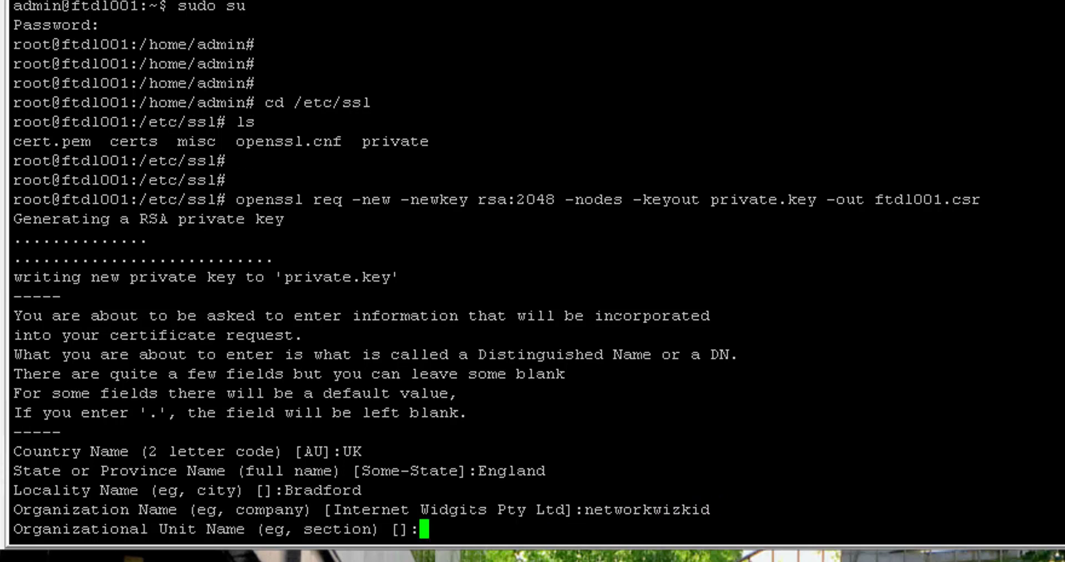
pyautogui.press('Return')
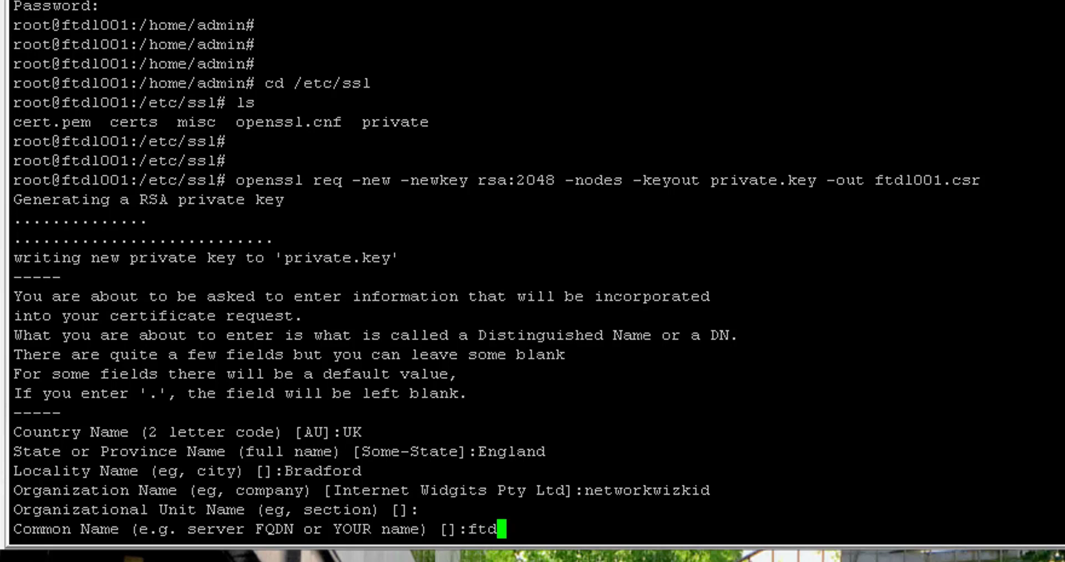
# Enter common name ftdl001.networkwizkid.com and a challenge password, then list /etc/ssl to confirm
pyautogui.write('l001')
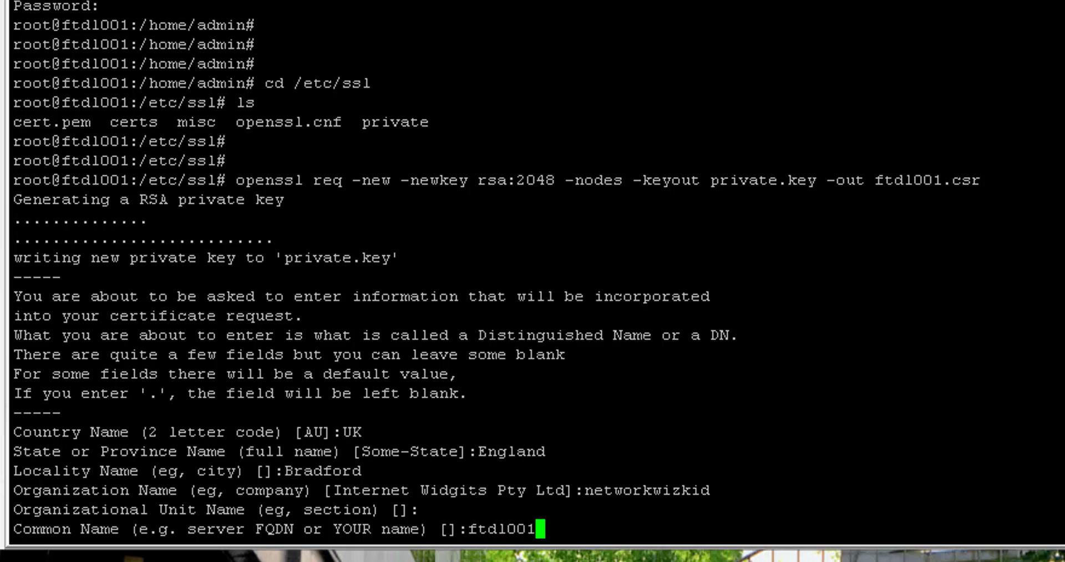
pyautogui.write('@network')
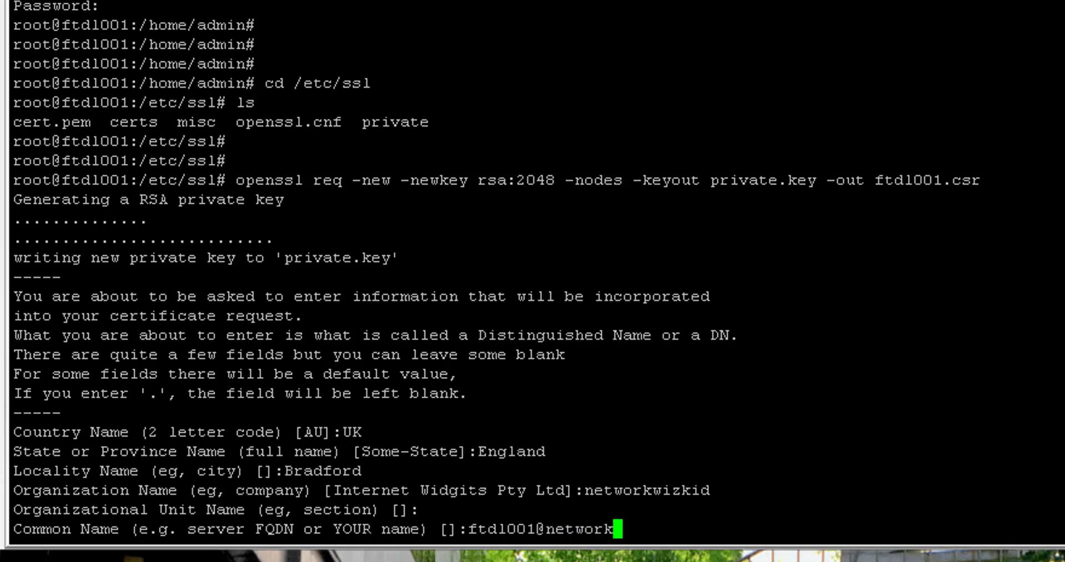
pyautogui.press('BackSpace')
pyautogui.press('BackSpace')
pyautogui.press('BackSpace')
pyautogui.press('BackSpace')
pyautogui.press('BackSpace')
pyautogui.press('BackSpace')
pyautogui.press('BackSpace')
pyautogui.press('BackSpace')
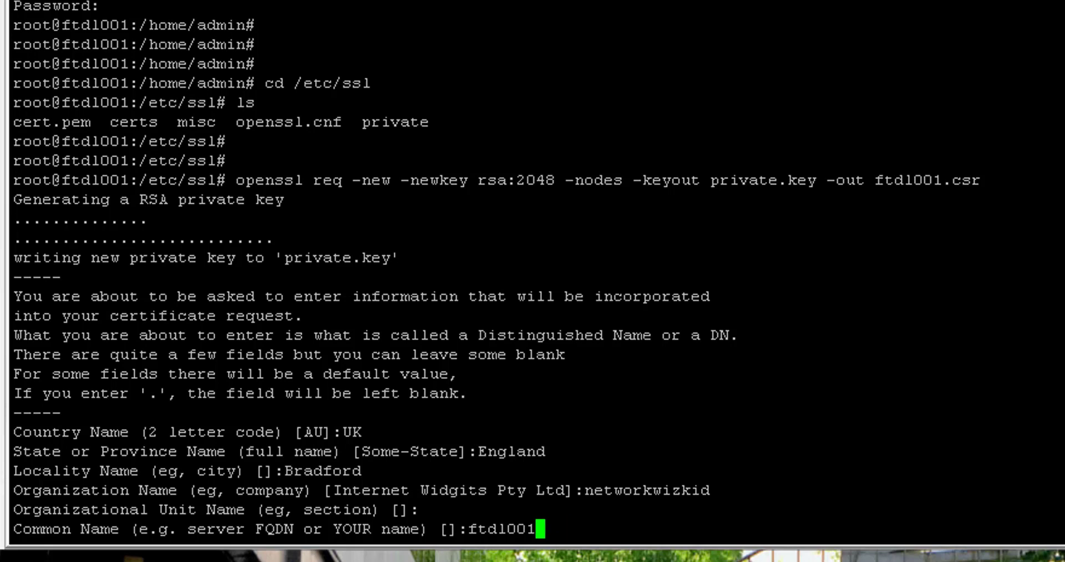
pyautogui.write('.networkwizkid')
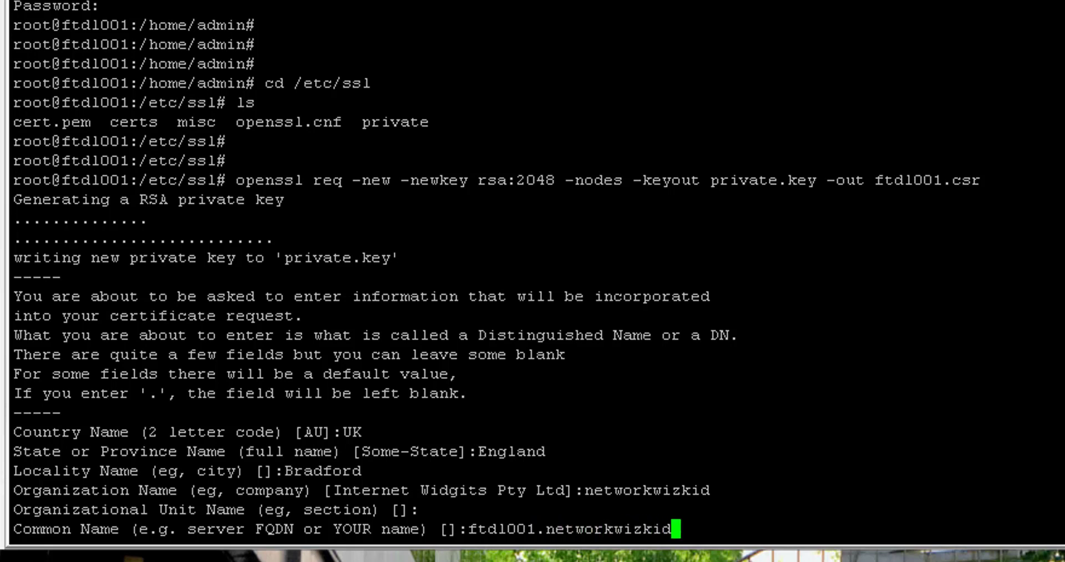
pyautogui.write('.com')
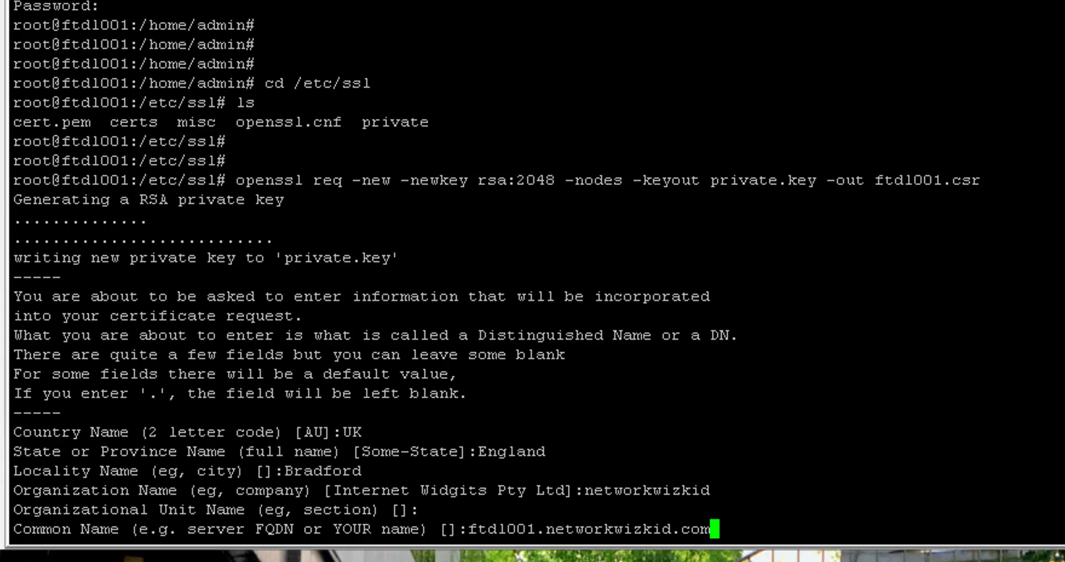
pyautogui.press('Return')
pyautogui.press('Return')
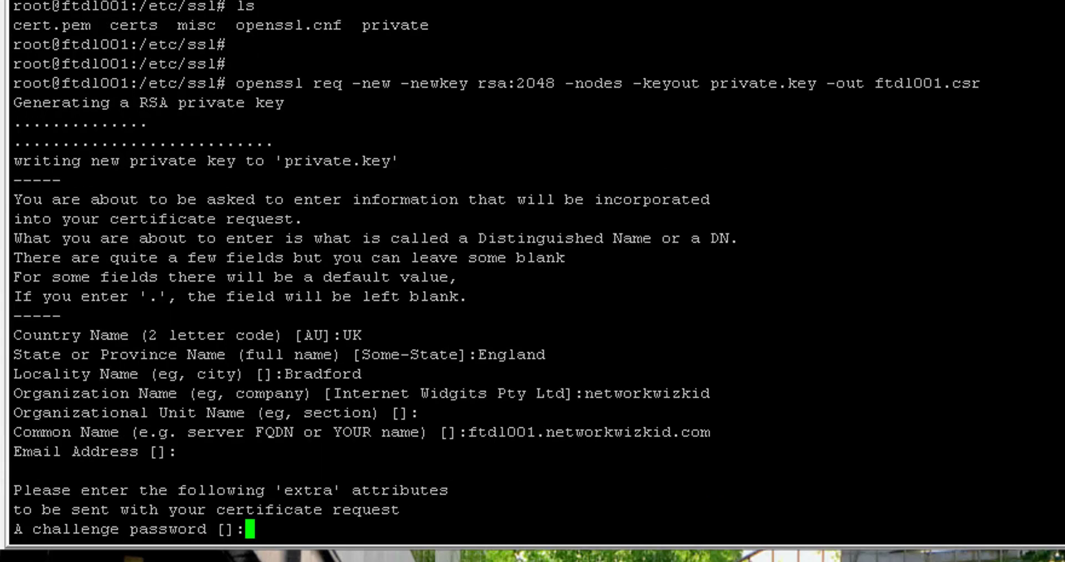
pyautogui.write('cisco')
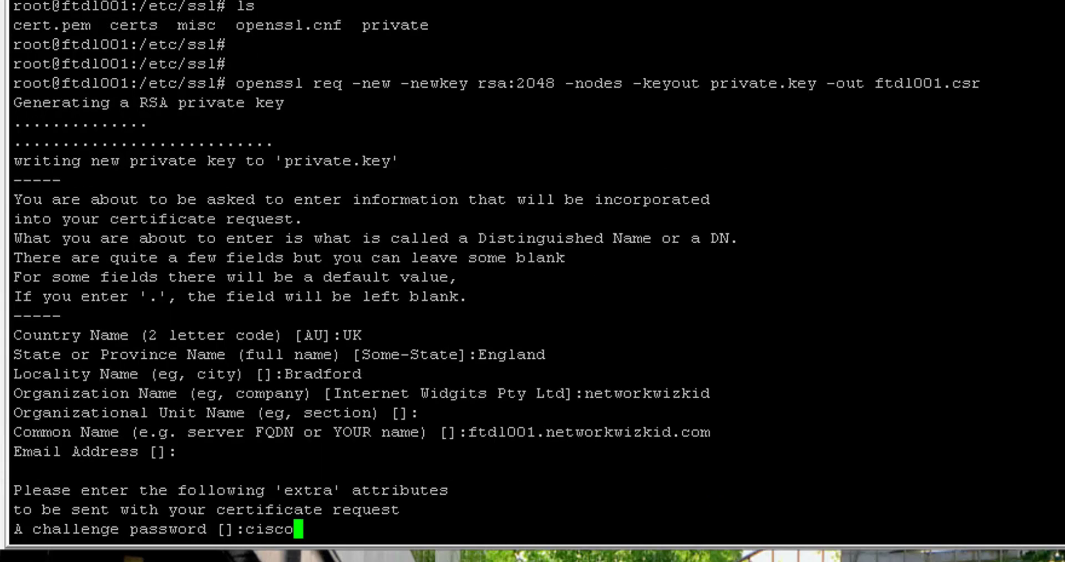
pyautogui.press('Return')
pyautogui.press('Return')
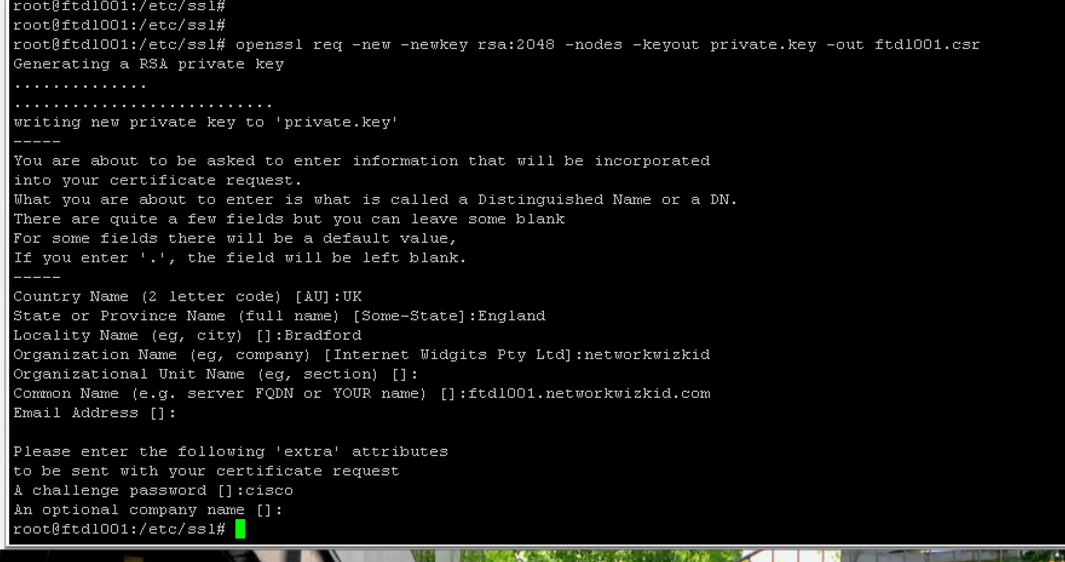
pyautogui.press('Return')
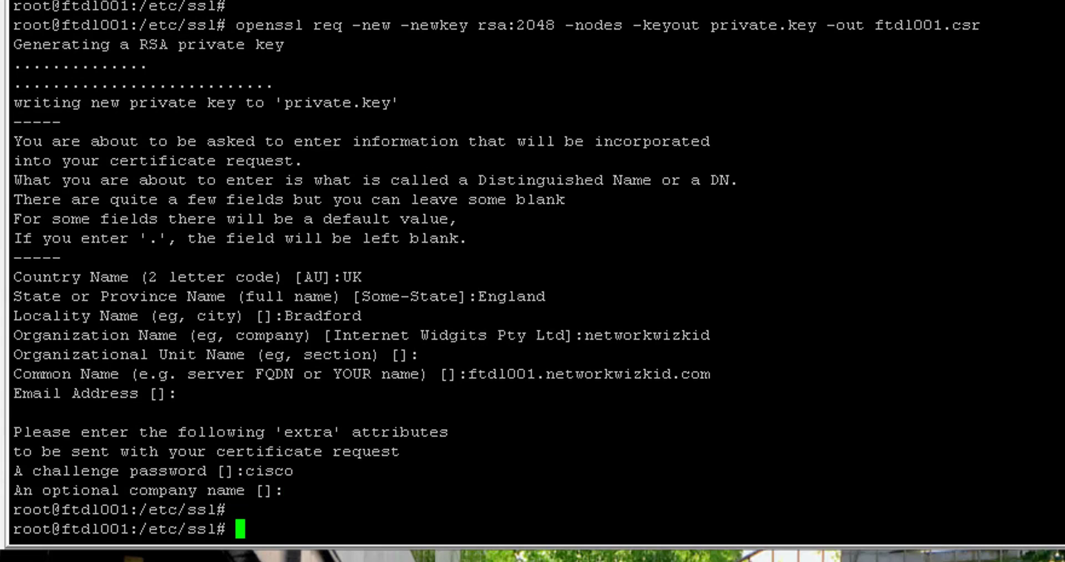
pyautogui.press('Return')
pyautogui.write('ls')
pyautogui.press('Return')
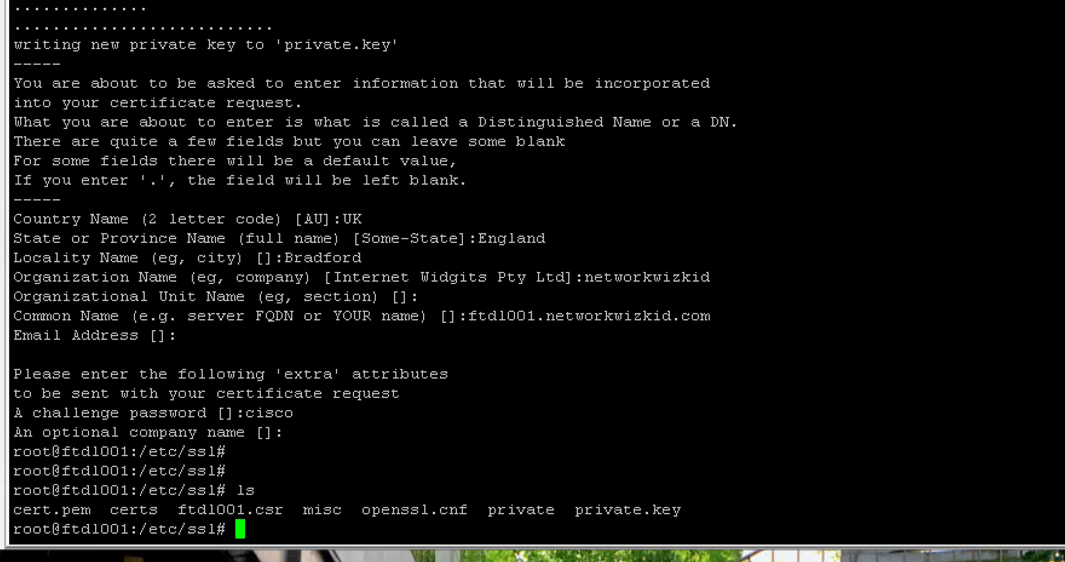
pyautogui.moveTo(169, 509); pyautogui.dragTo(284, 509)
pyautogui.hotkey('ctrl', 'c')
pyautogui.moveTo(575, 509); pyautogui.dragTo(678, 509)
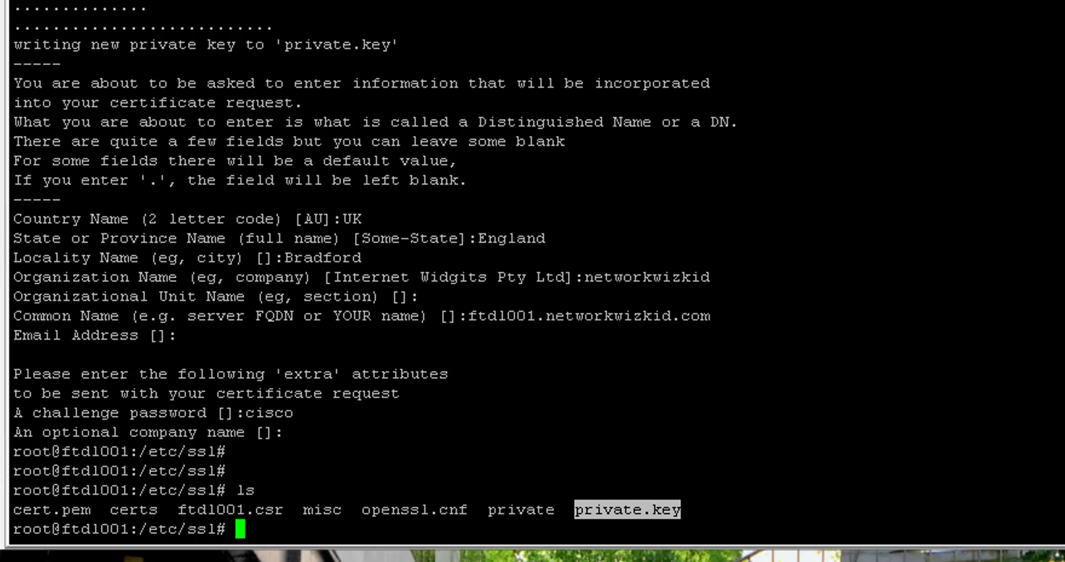
pyautogui.press('Return')
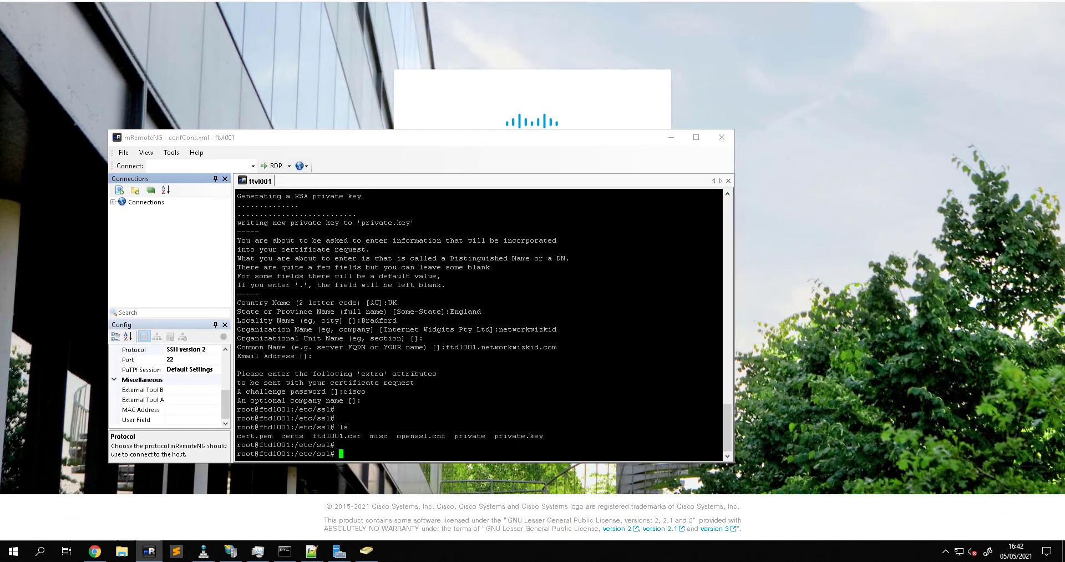
# Print ftdl001.csr with cat and copy the full BEGIN-to-END certificate request block
pyautogui.write('cat')
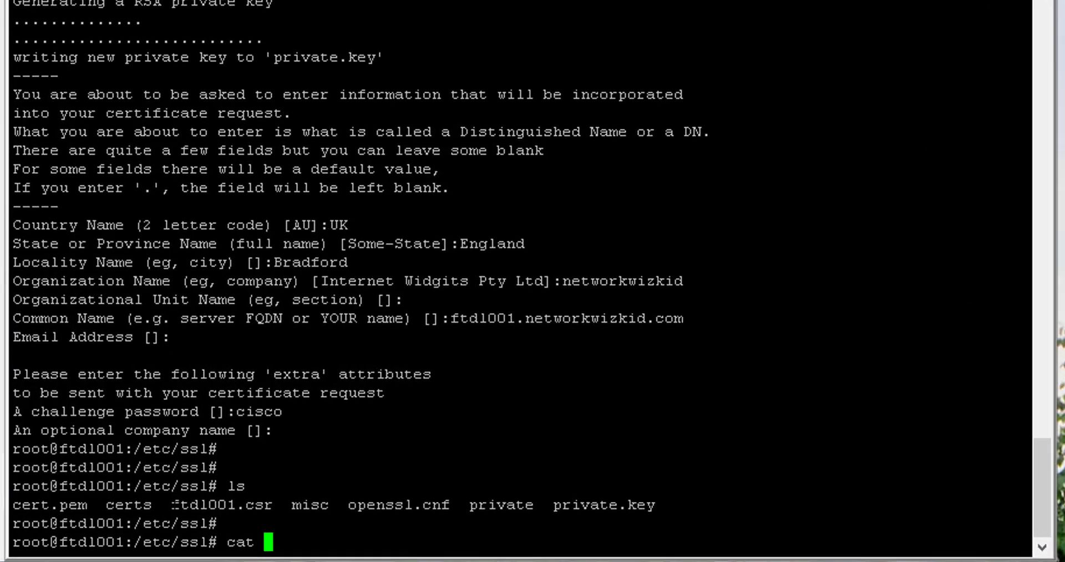
pyautogui.moveTo(173, 504); pyautogui.dragTo(272, 504)
pyautogui.rightClick(272, 504)
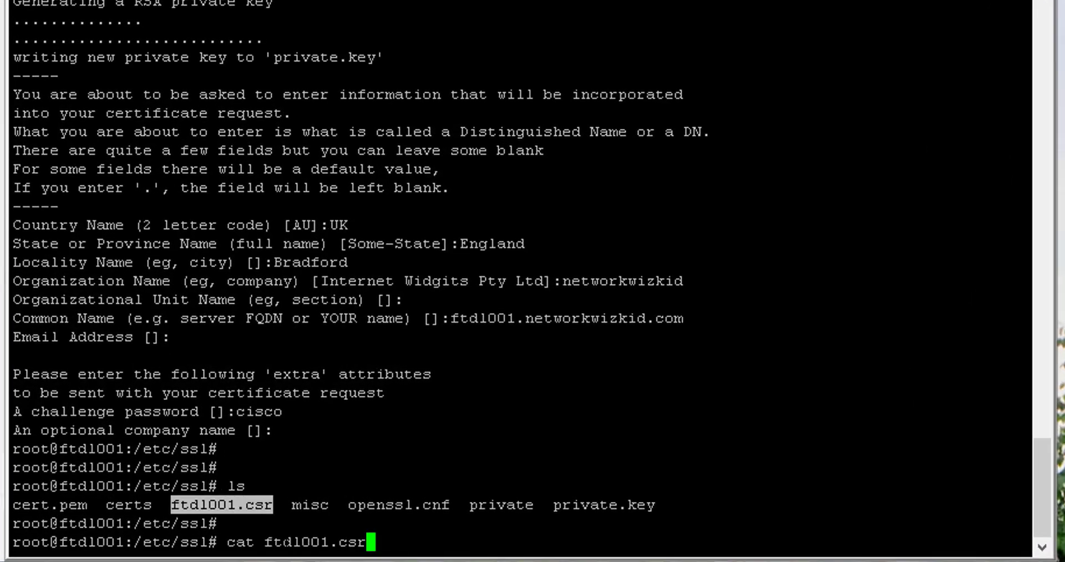
pyautogui.press('Return')
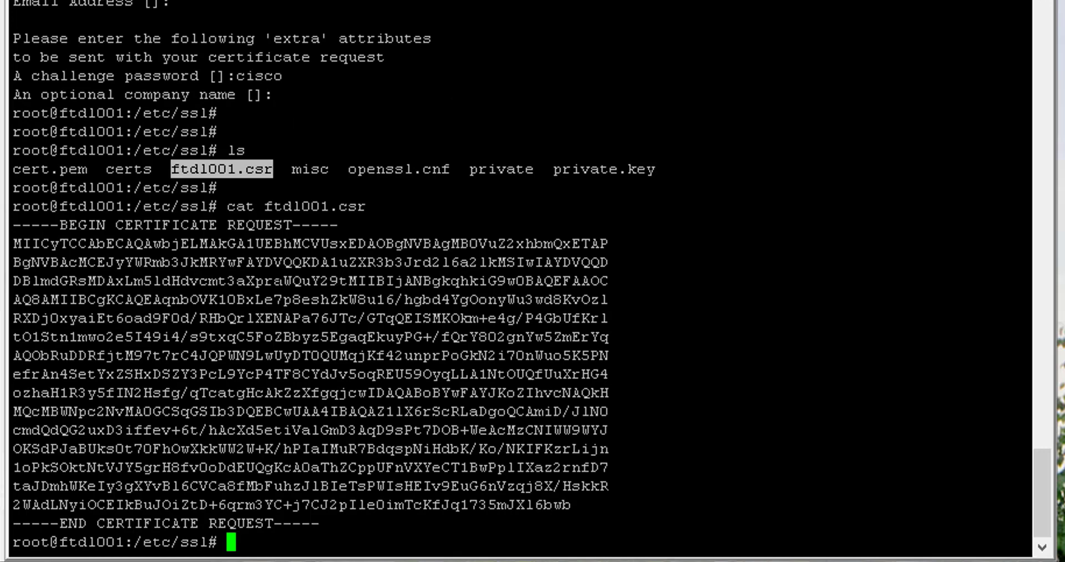
pyautogui.moveTo(13, 223); pyautogui.dragTo(444, 520)
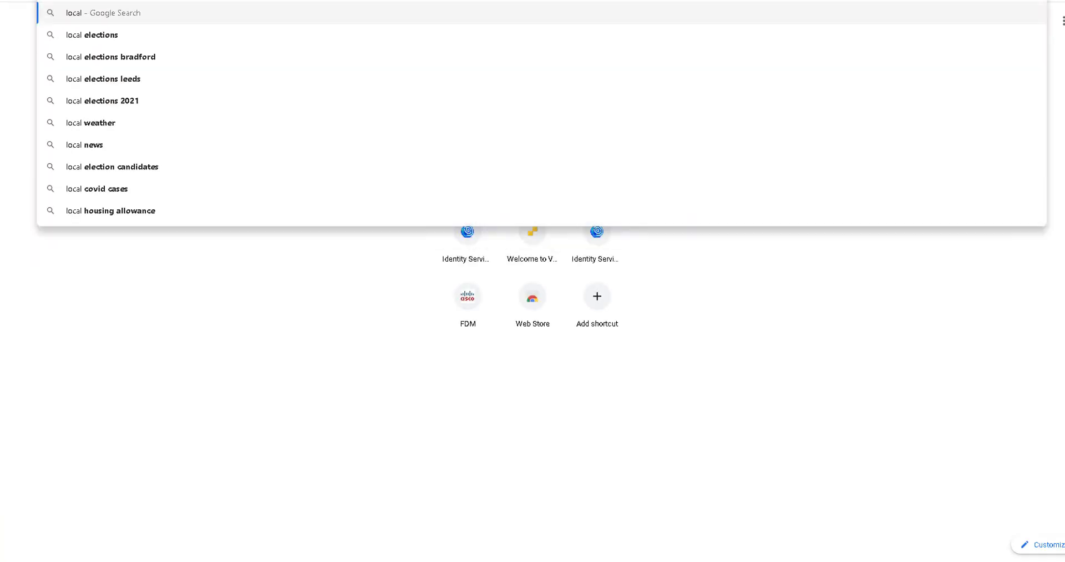
# Browse to localhost/certsrv/ to reach the AD Certificate Services welcome page
pyautogui.press('BackSpace')
pyautogui.press('BackSpace')
pyautogui.press('BackSpace')
pyautogui.press('BackSpace')
pyautogui.press('BackSpace')
pyautogui.press('Escape')
pyautogui.write('ht')
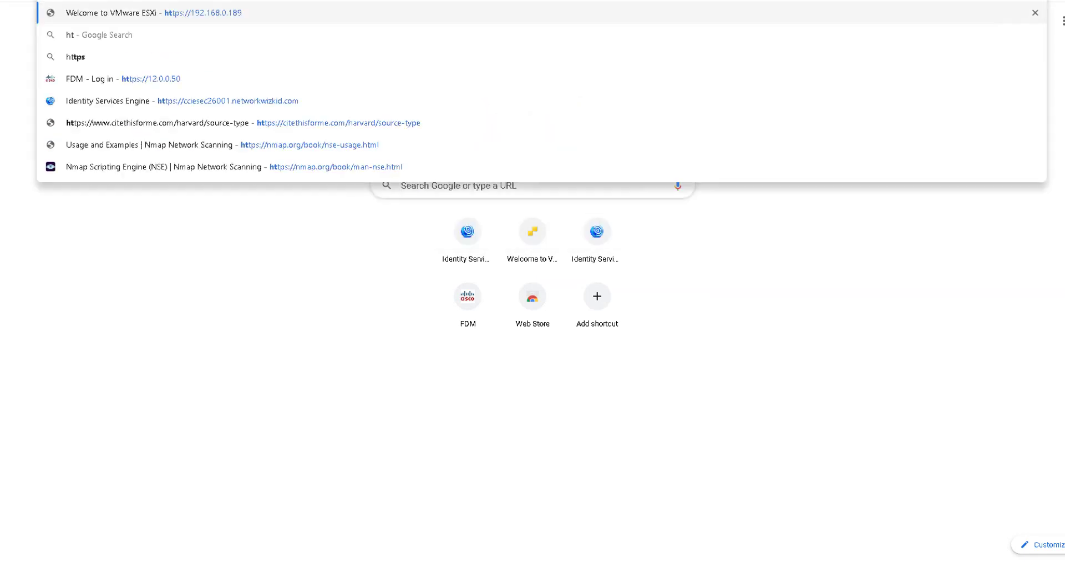
pyautogui.write('tp://local')
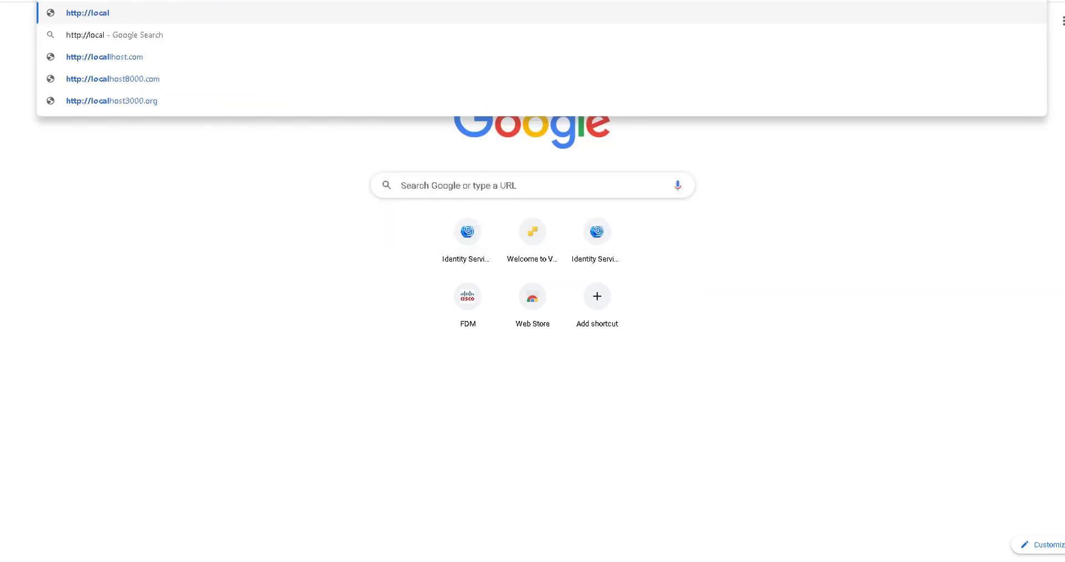
pyautogui.write('hios')
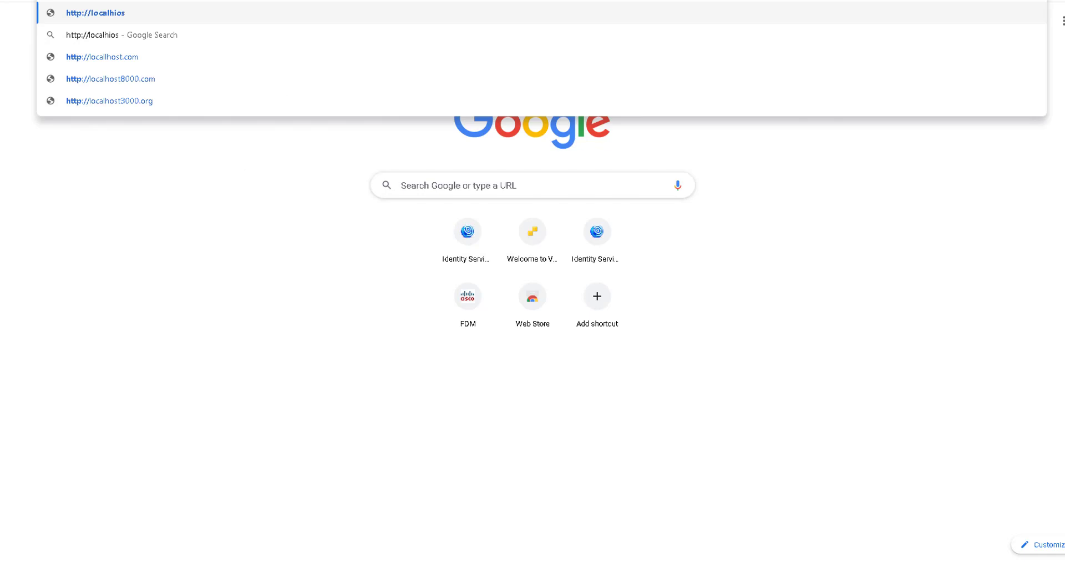
pyautogui.press('BackSpace')
pyautogui.press('BackSpace')
pyautogui.press('BackSpace')
pyautogui.write('ost.')
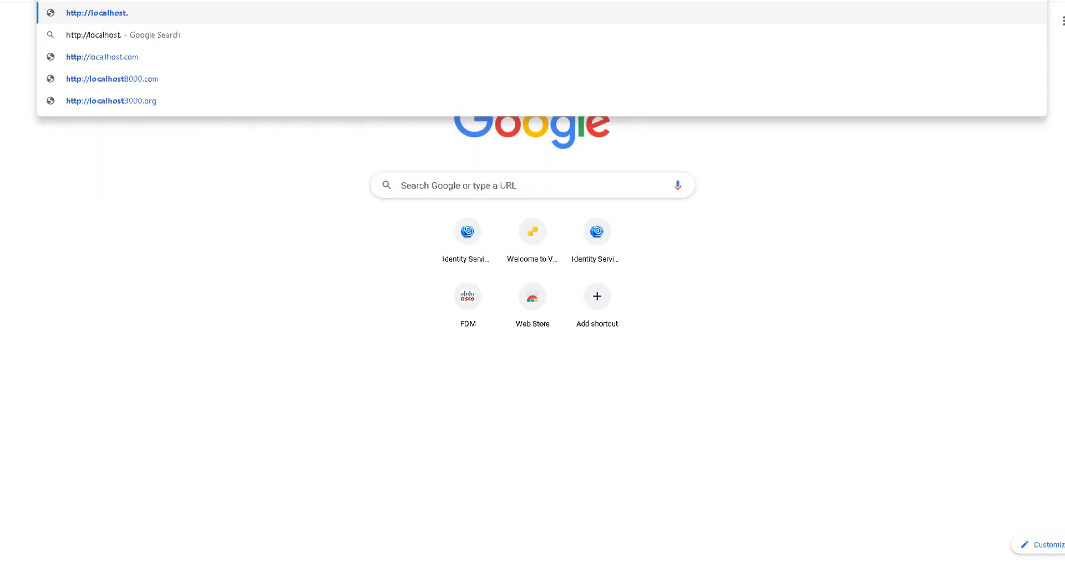
pyautogui.write('cert')
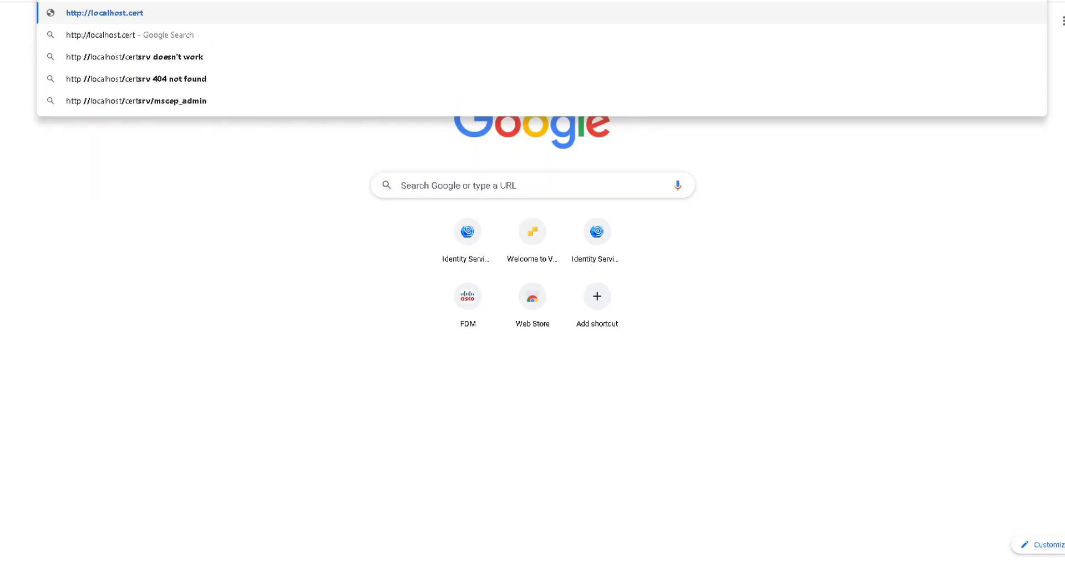
pyautogui.write('srv')
pyautogui.press('Return')
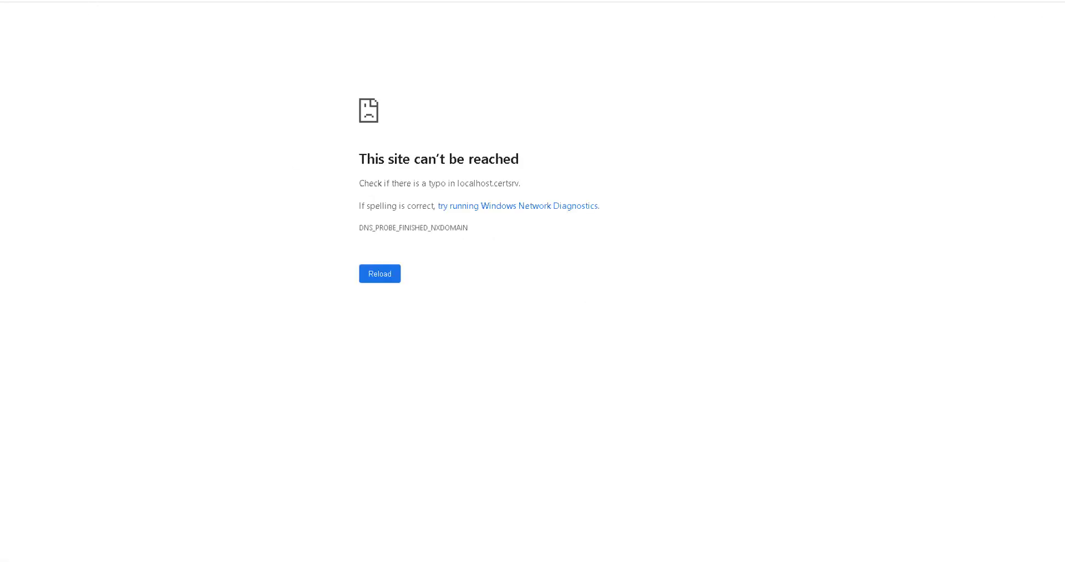
pyautogui.click(104, 0)
pyautogui.write('localhost/certsrv/')
pyautogui.press('Return')
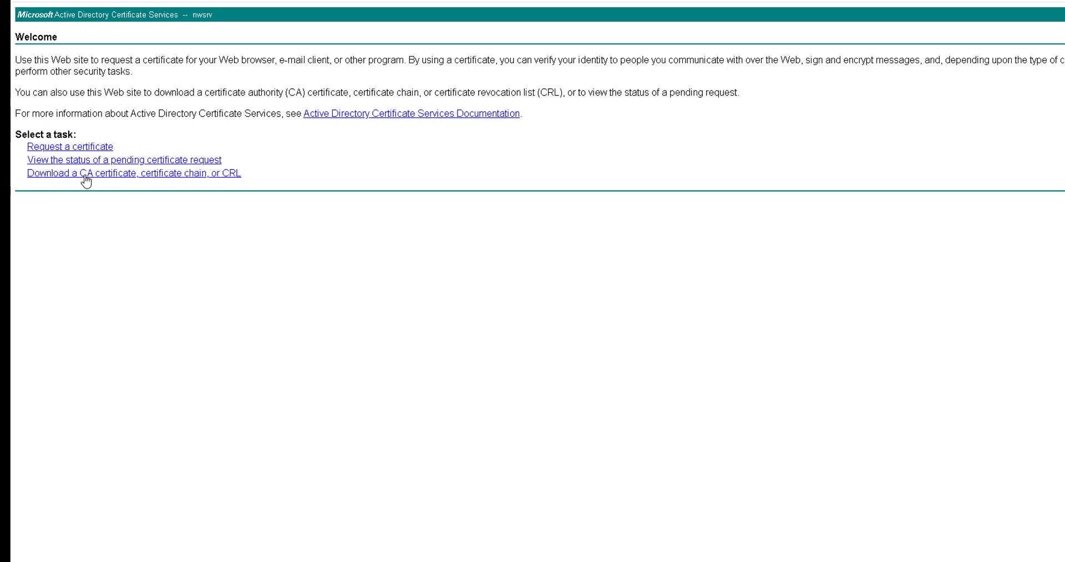
# Paste the FTD CSR into an advanced certificate request with the Web Server template and submit it
pyautogui.click(83, 149)
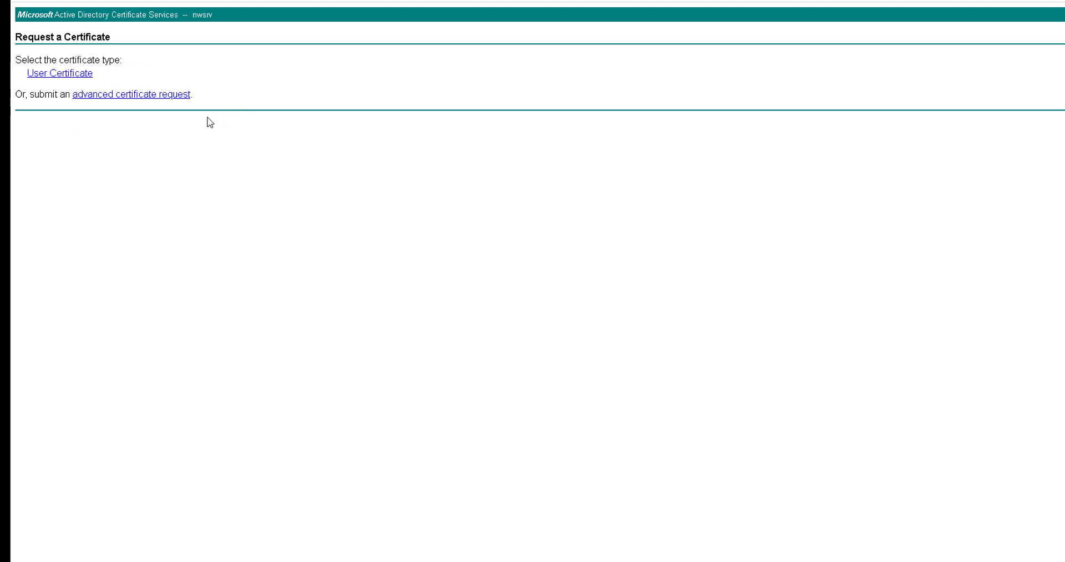
pyautogui.click(161, 100)
pyautogui.click(148, 123)
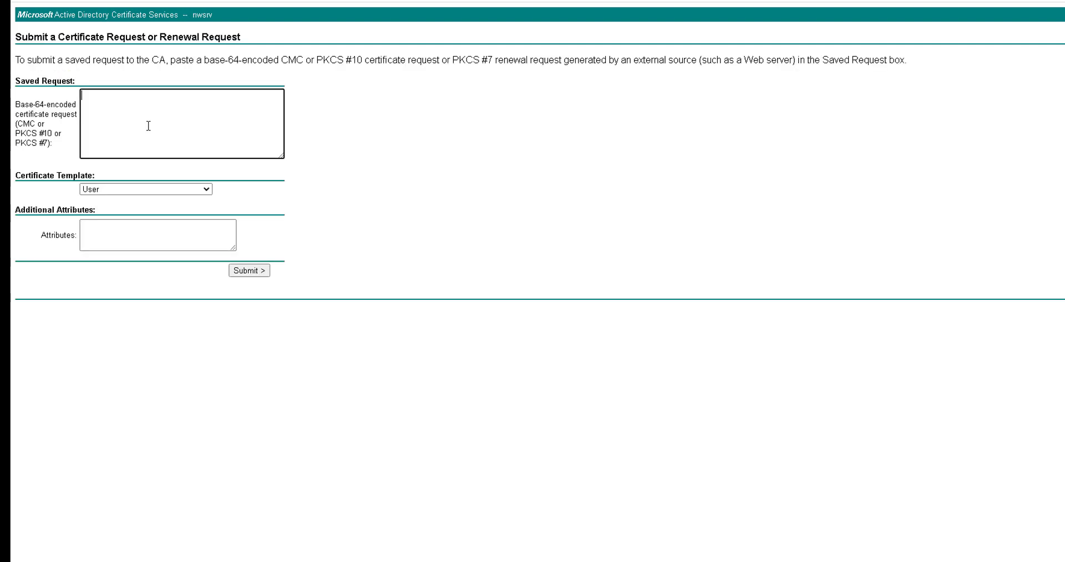
pyautogui.hotkey('ctrl', 'v')
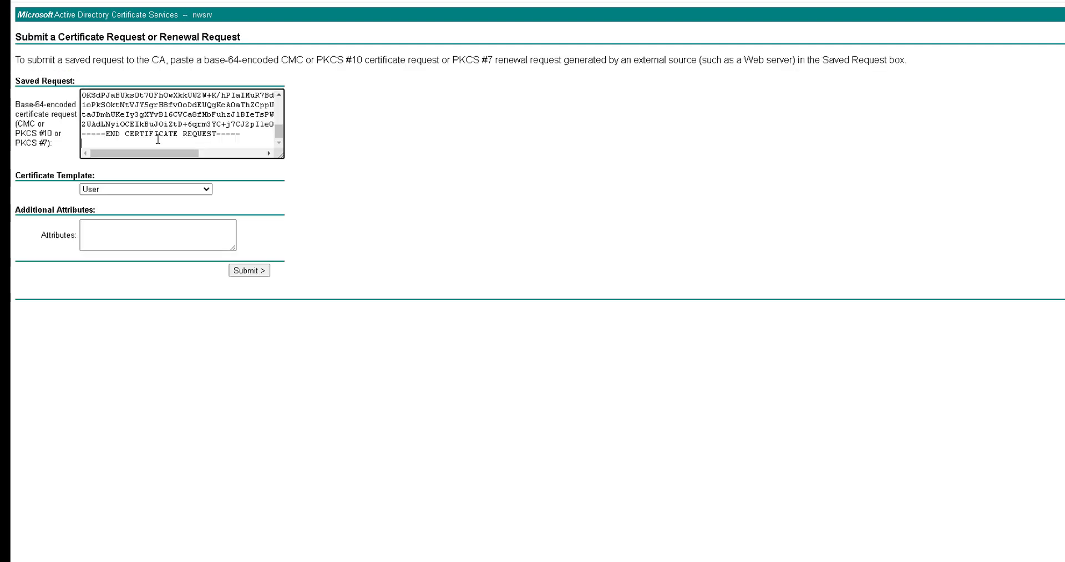
pyautogui.scroll(5, 164, 131)
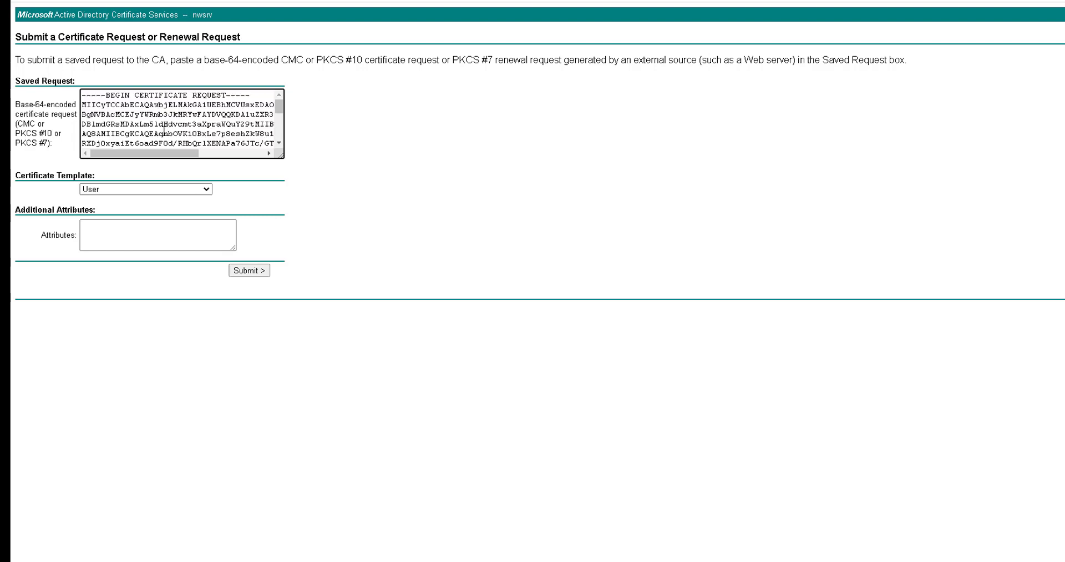
pyautogui.click(166, 189)
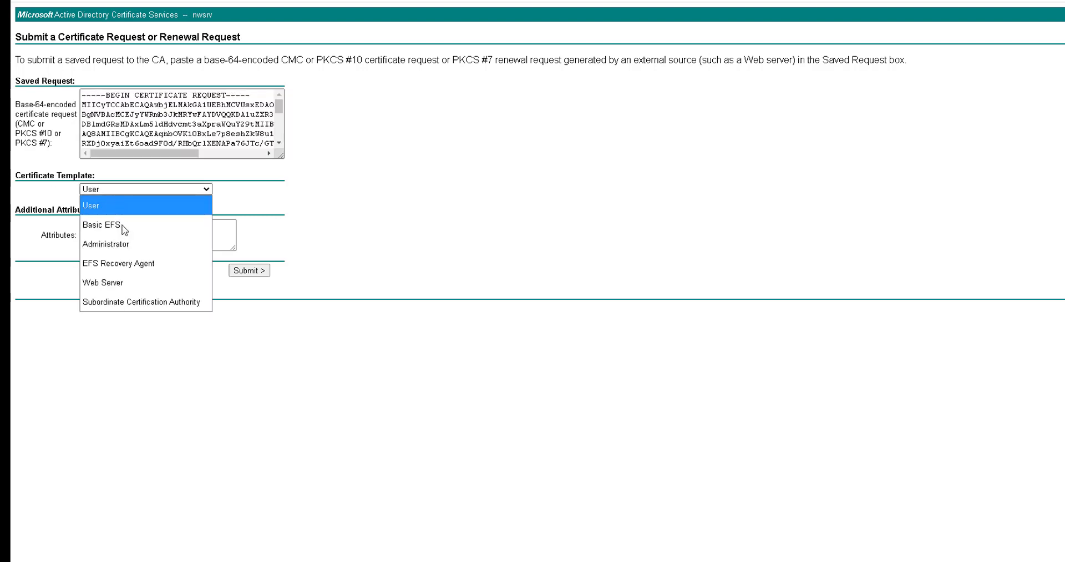
pyautogui.click(132, 278)
pyautogui.click(130, 229)
pyautogui.click(258, 271)
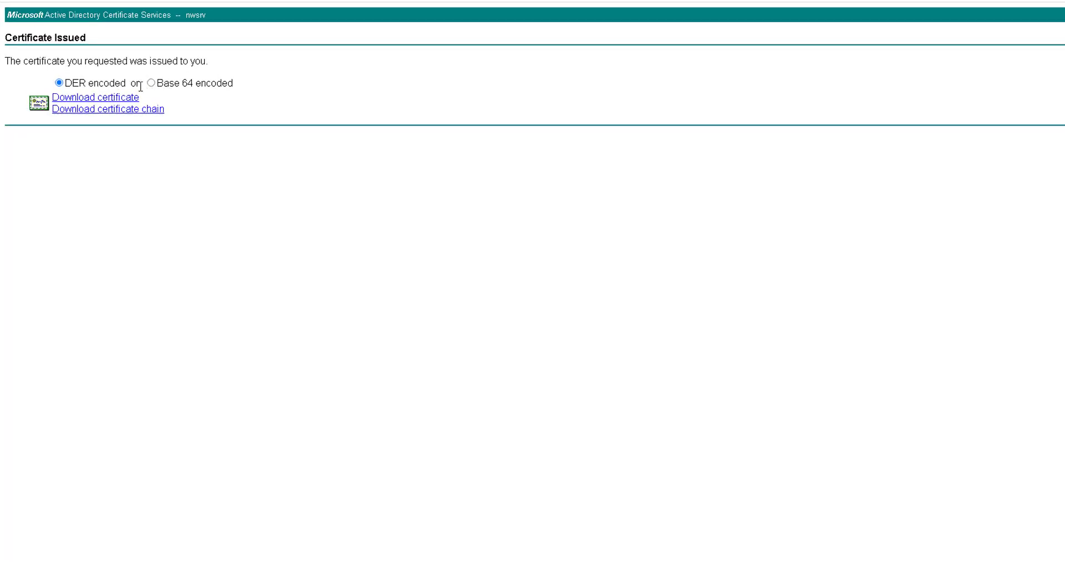
# Download the issued certificate Base 64 encoded and check its chain up to nwsrv
pyautogui.click(151, 83)
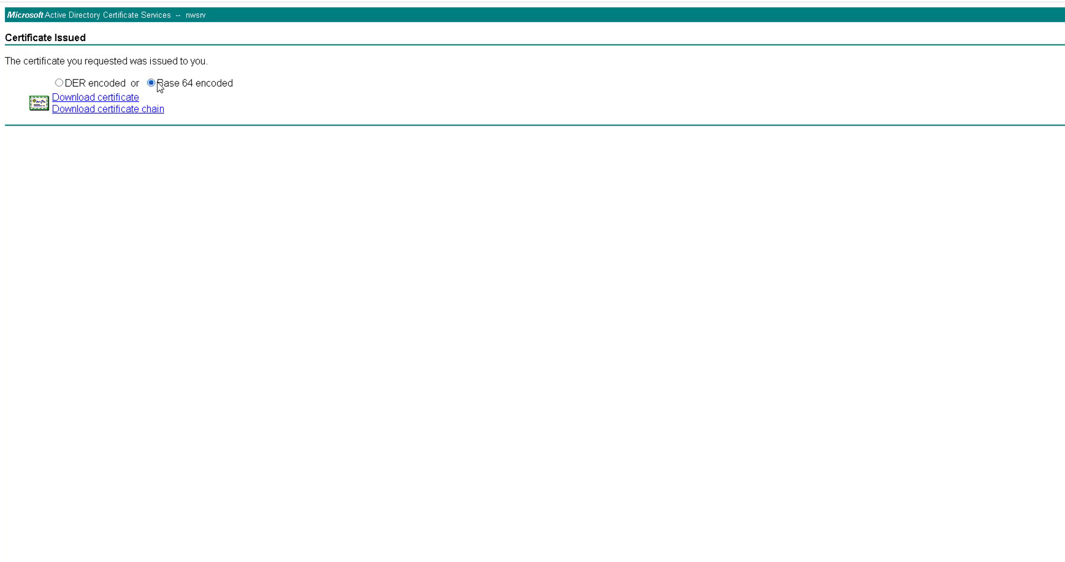
pyautogui.click(96, 98)
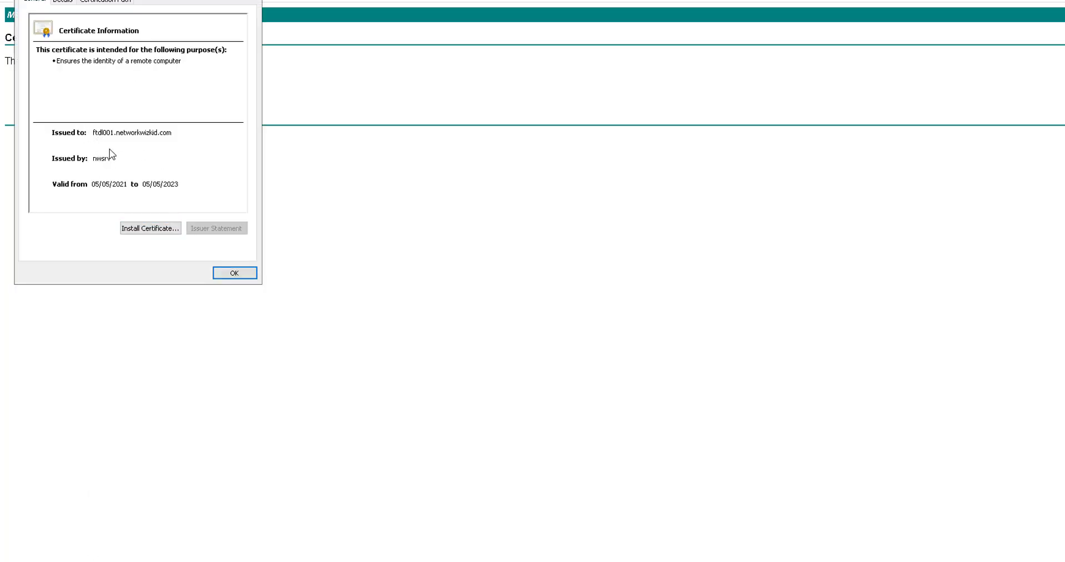
pyautogui.click(99, 3)
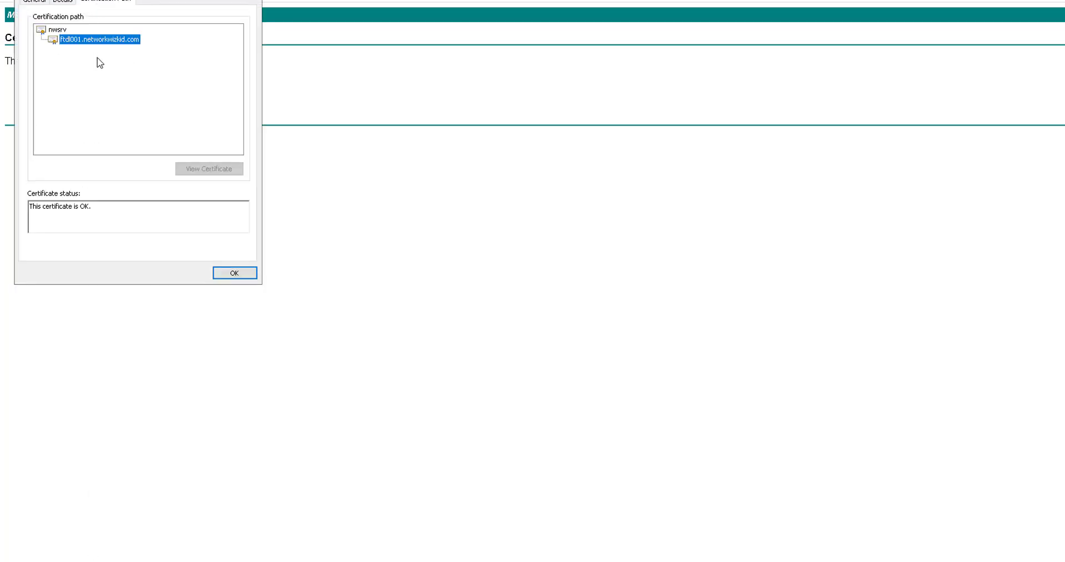
pyautogui.click(235, 272)
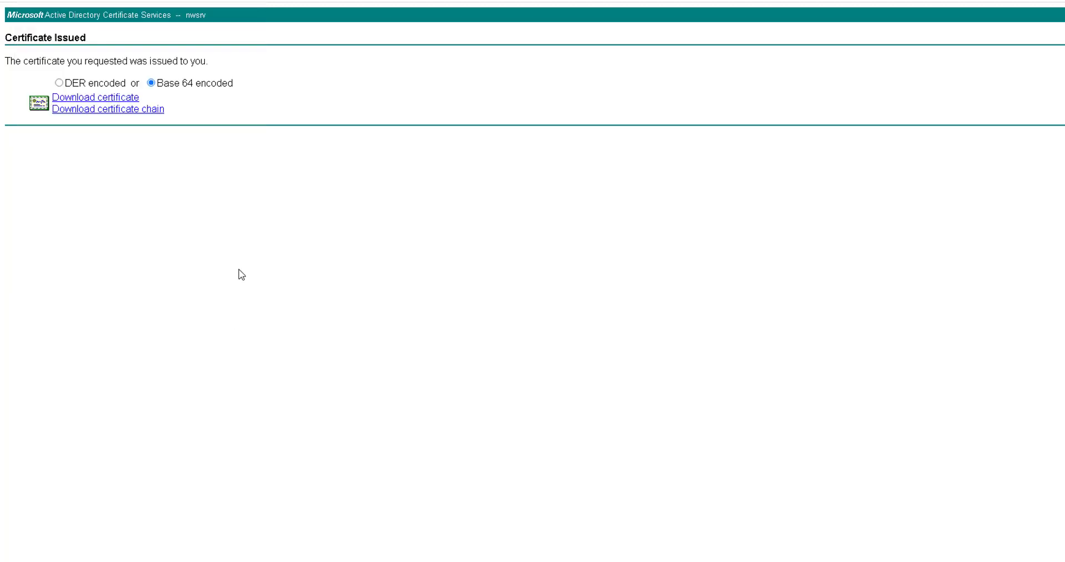
# Open the downloaded certnew (2) file as text in Notepad++
pyautogui.click(171, 561)
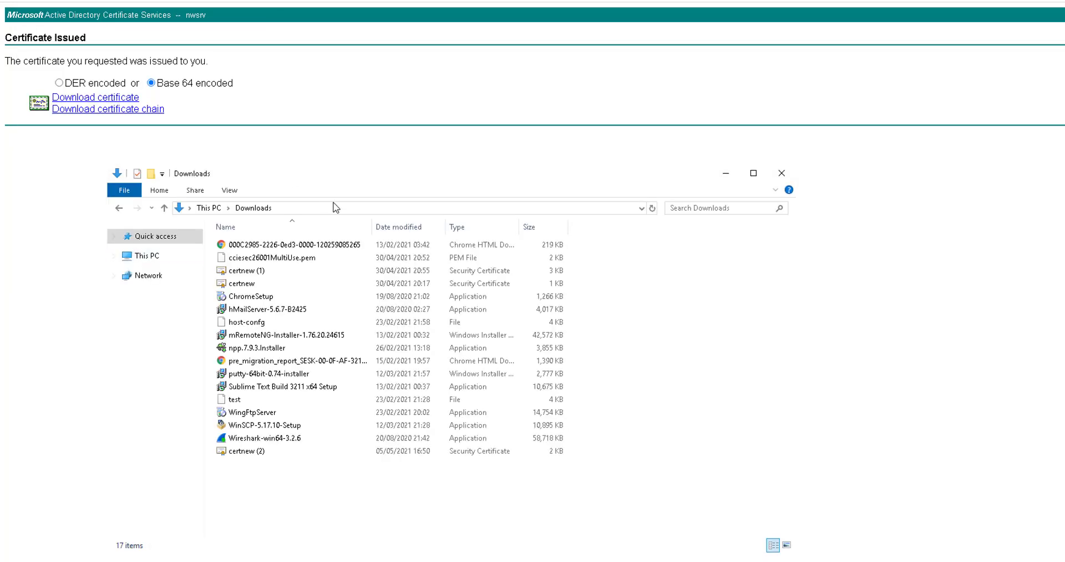
pyautogui.rightClick(248, 454)
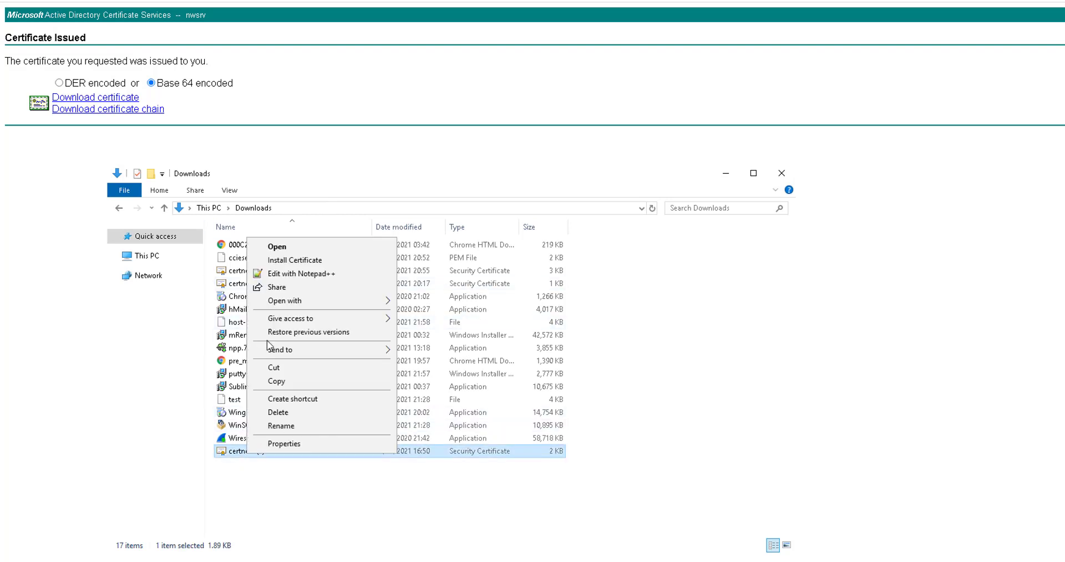
pyautogui.click(272, 273)
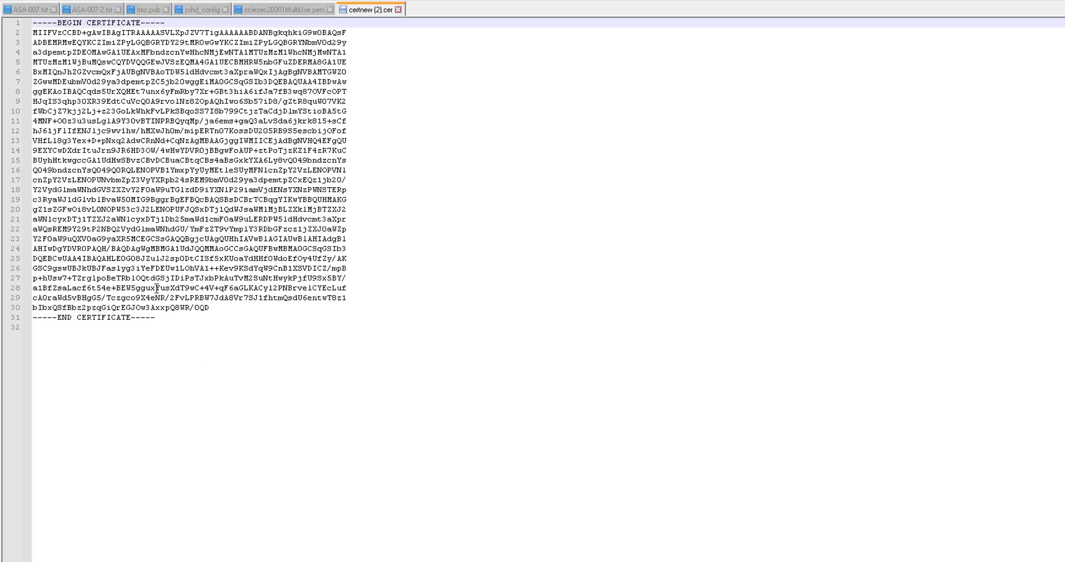
# Select all of the Base 64 certificate text in Notepad++ and copy it
pyautogui.moveTo(177, 317); pyautogui.dragTo(32, 21)
pyautogui.rightClick(144, 67)
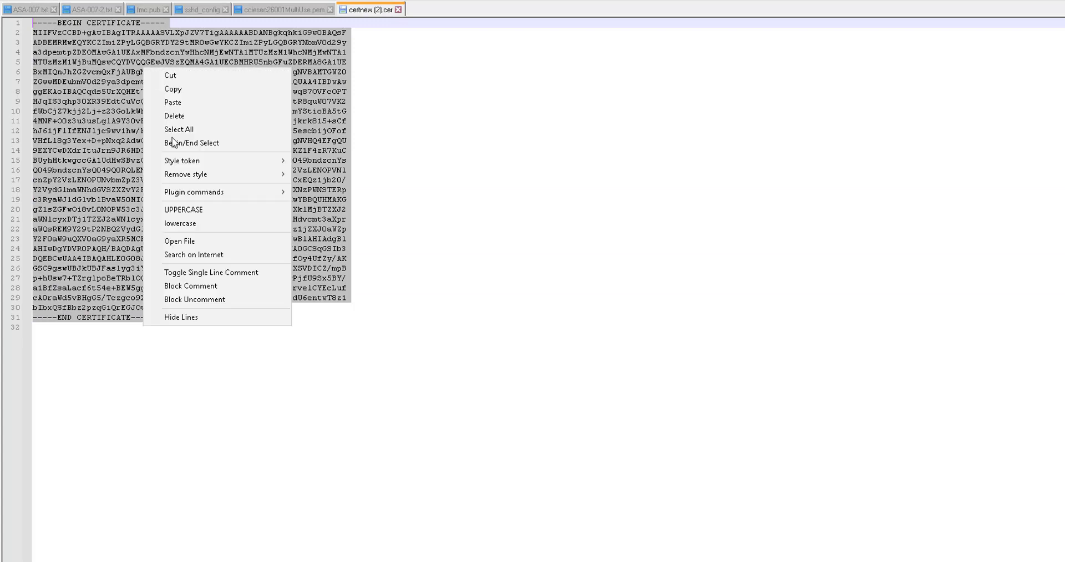
pyautogui.click(180, 92)
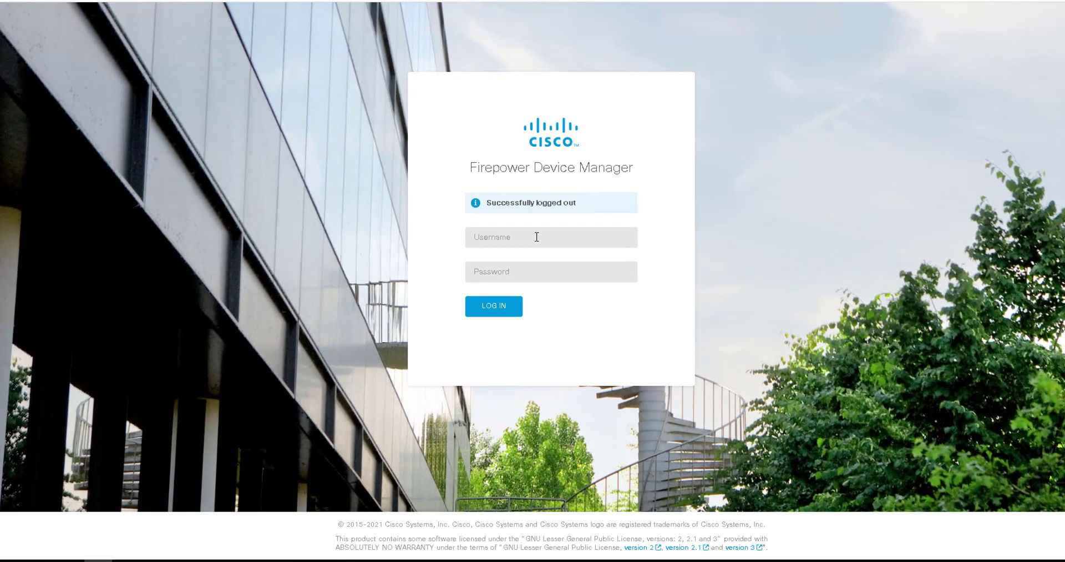
# Log in to Firepower Device Manager as admin with the saved username and the account password
pyautogui.click(537, 237)
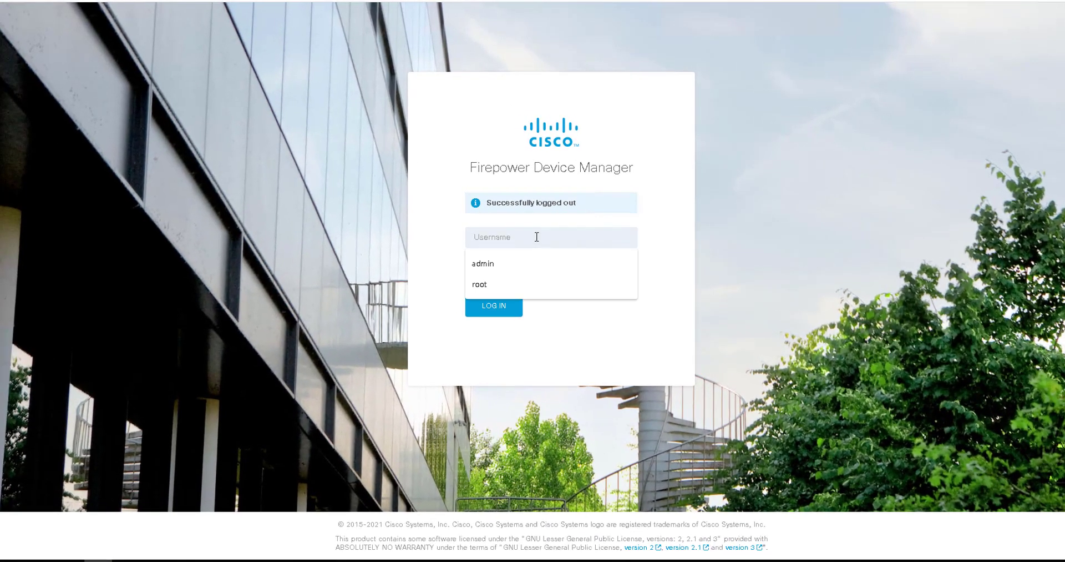
pyautogui.click(542, 264)
pyautogui.click(543, 264)
pyautogui.write('•••••••••••')
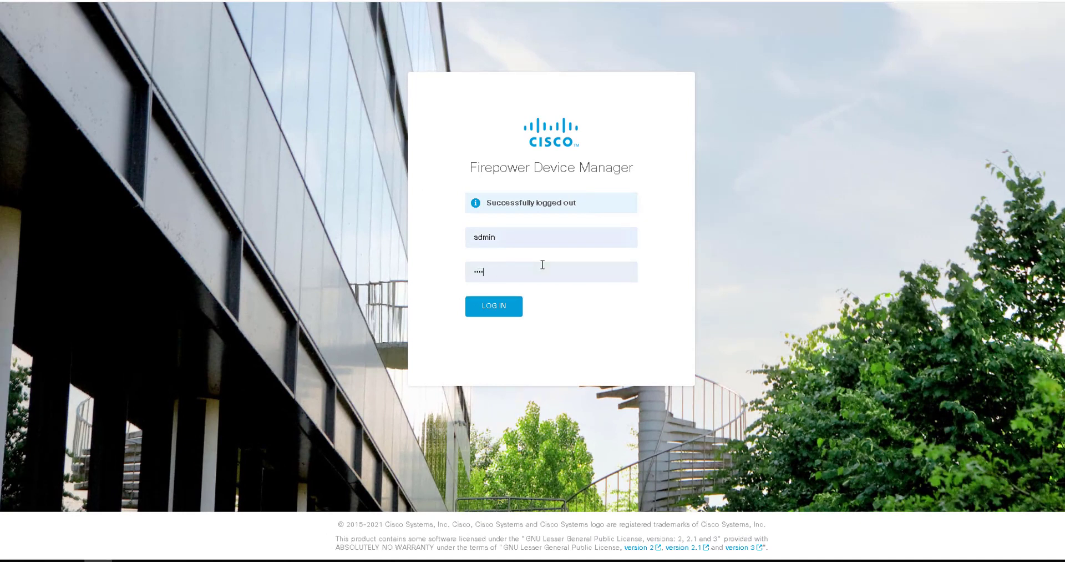
pyautogui.press('Return')
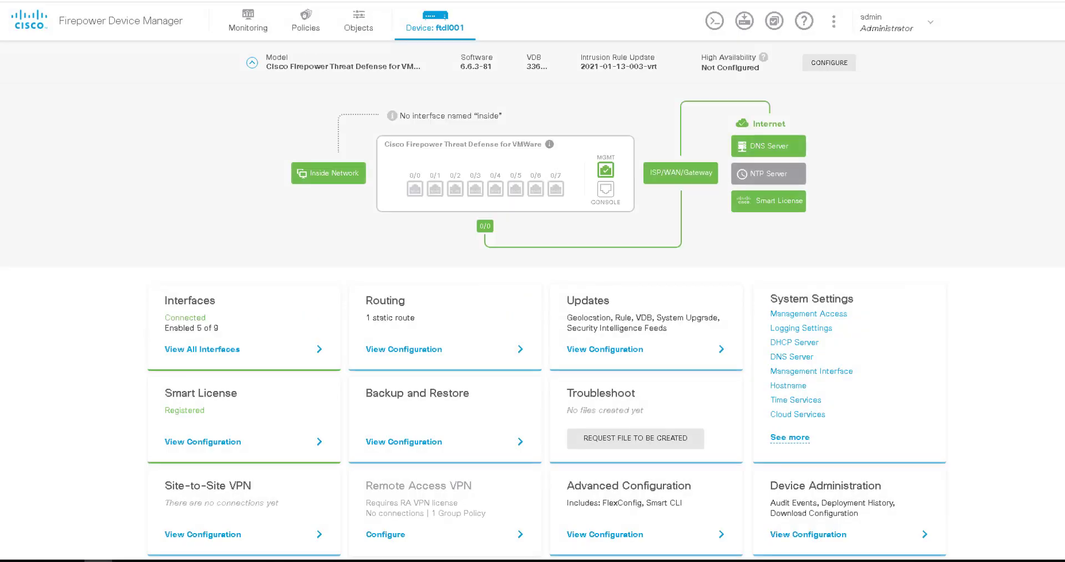
# Start a new uploaded internal certificate under Objects > Certificates named FTDL001-Cert
pyautogui.click(359, 31)
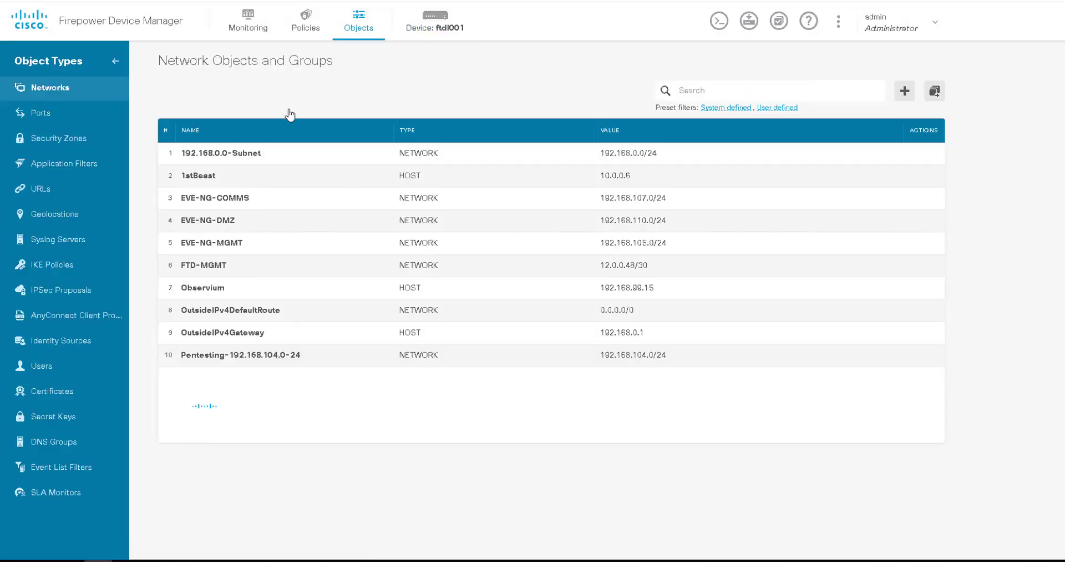
pyautogui.click(46, 395)
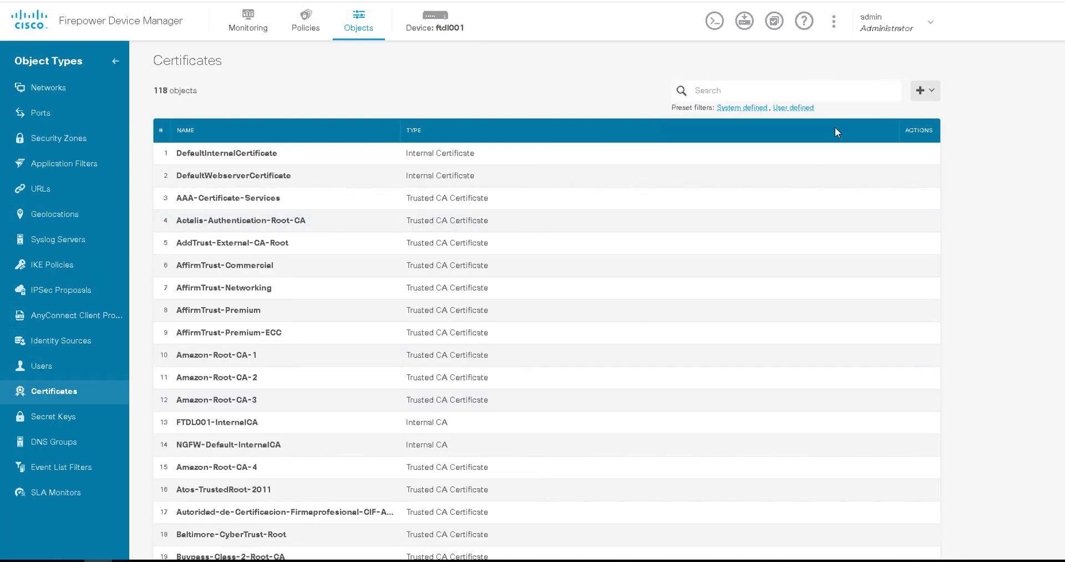
pyautogui.click(925, 90)
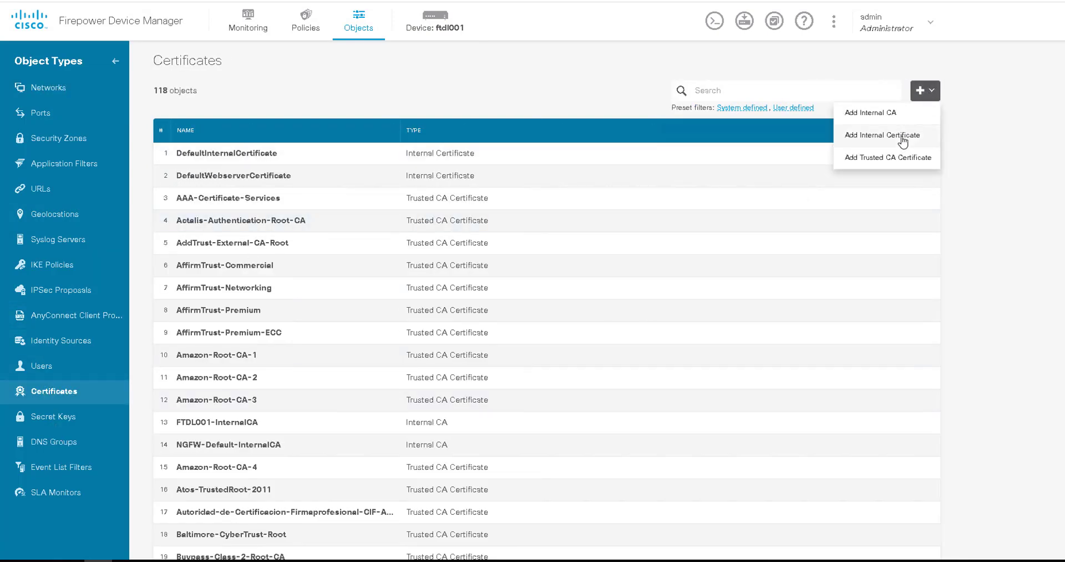
pyautogui.click(882, 135)
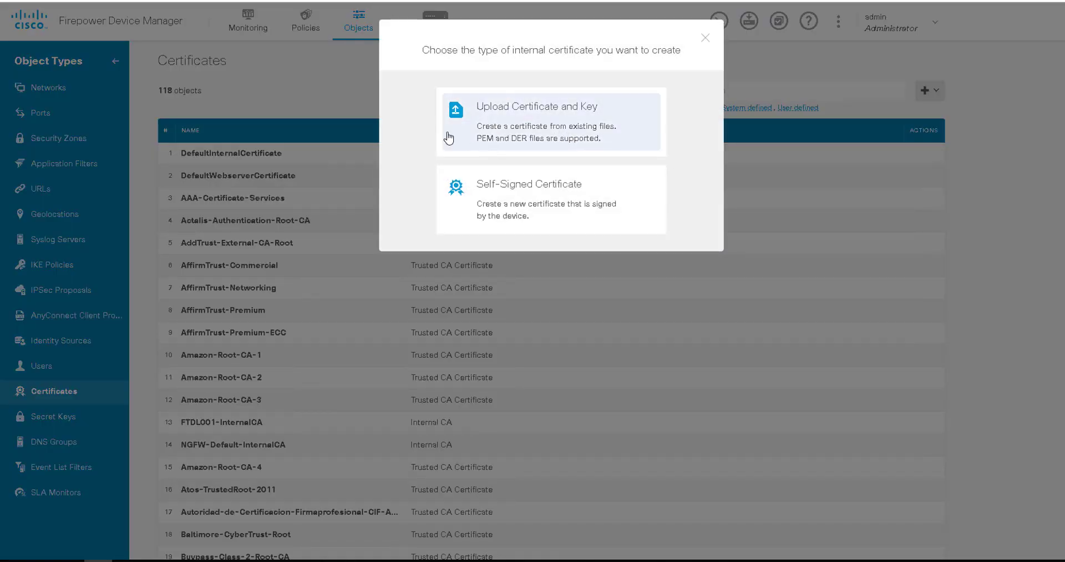
pyautogui.click(516, 131)
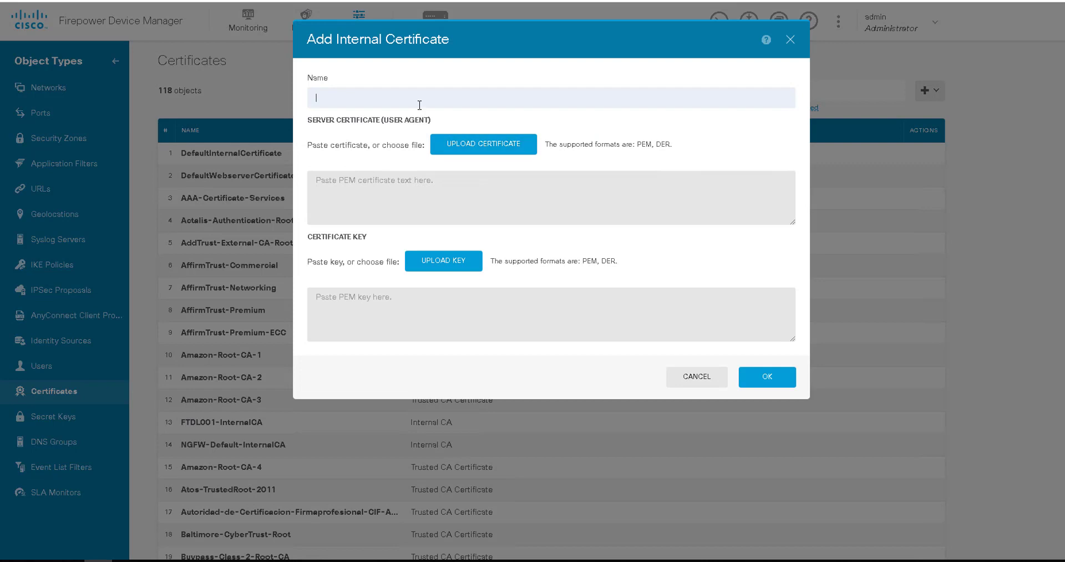
pyautogui.write('FTDL001-Cert')
# Copy the CA-signed certificate text again from Notepad++
pyautogui.hotkey('alt', 'Tab')
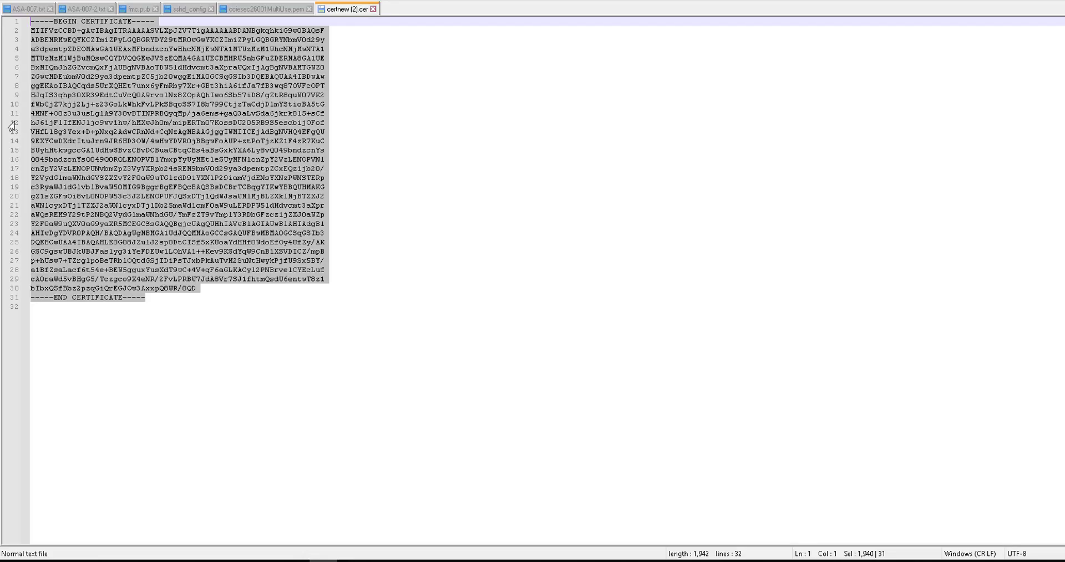
pyautogui.rightClick(155, 191)
pyautogui.click(166, 208)
pyautogui.hotkey('alt', 'Tab')
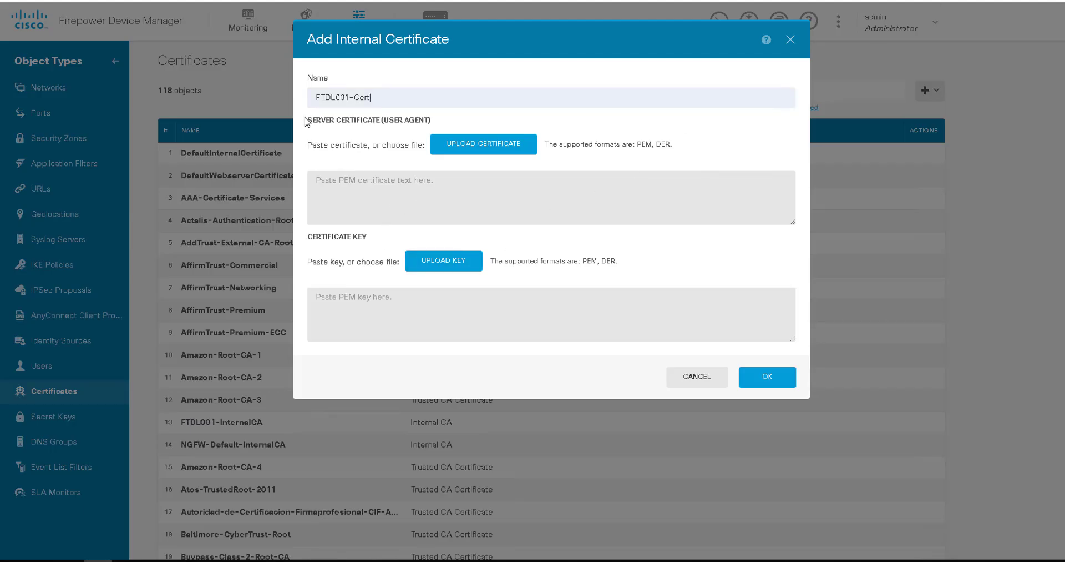
pyautogui.moveTo(307, 119); pyautogui.dragTo(454, 125)
pyautogui.click(391, 168)
pyautogui.click(362, 192)
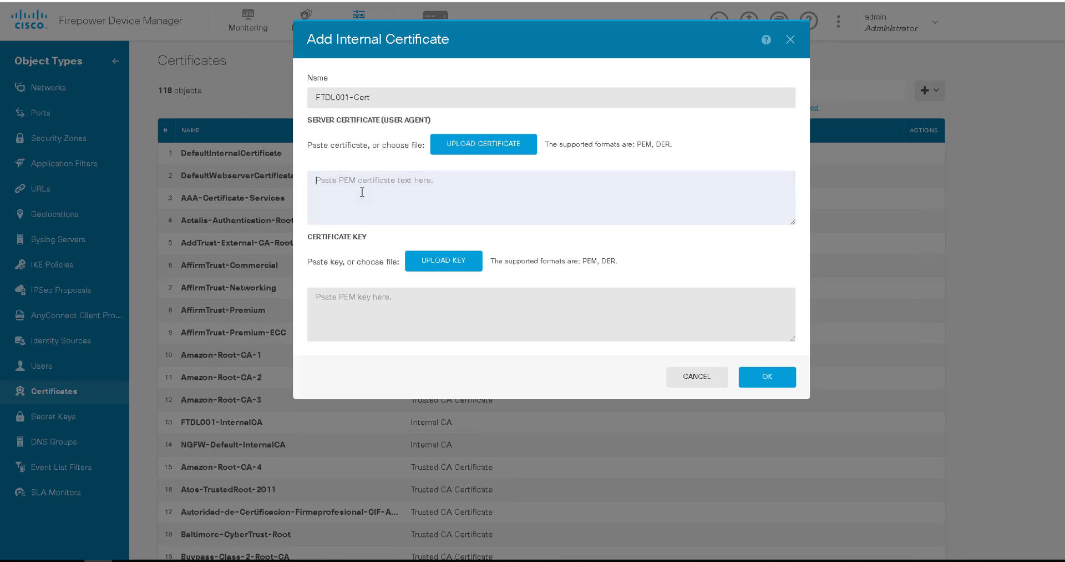
pyautogui.hotkey('ctrl', 'v')
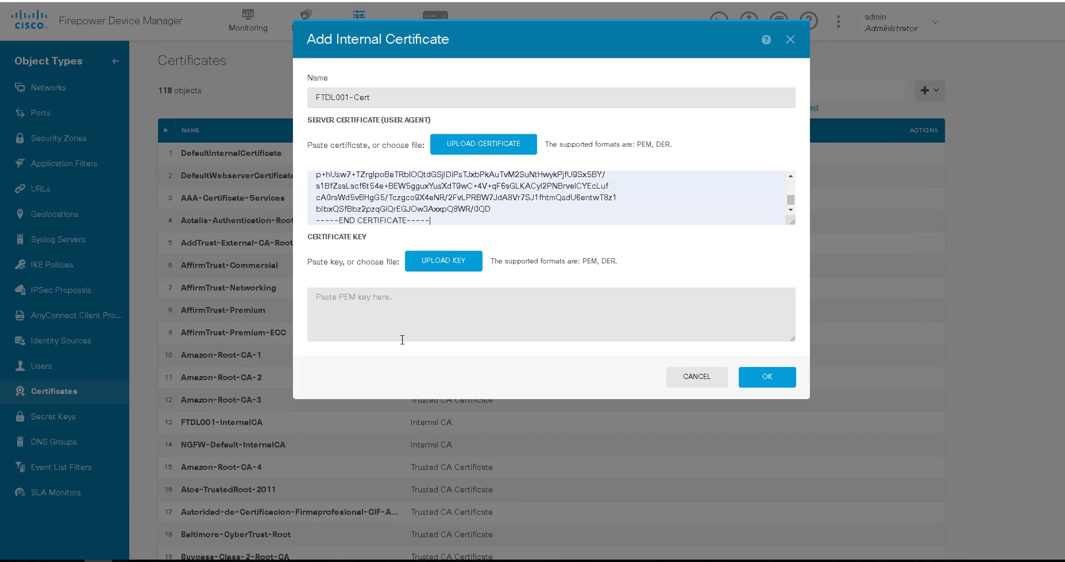
pyautogui.click(403, 340)
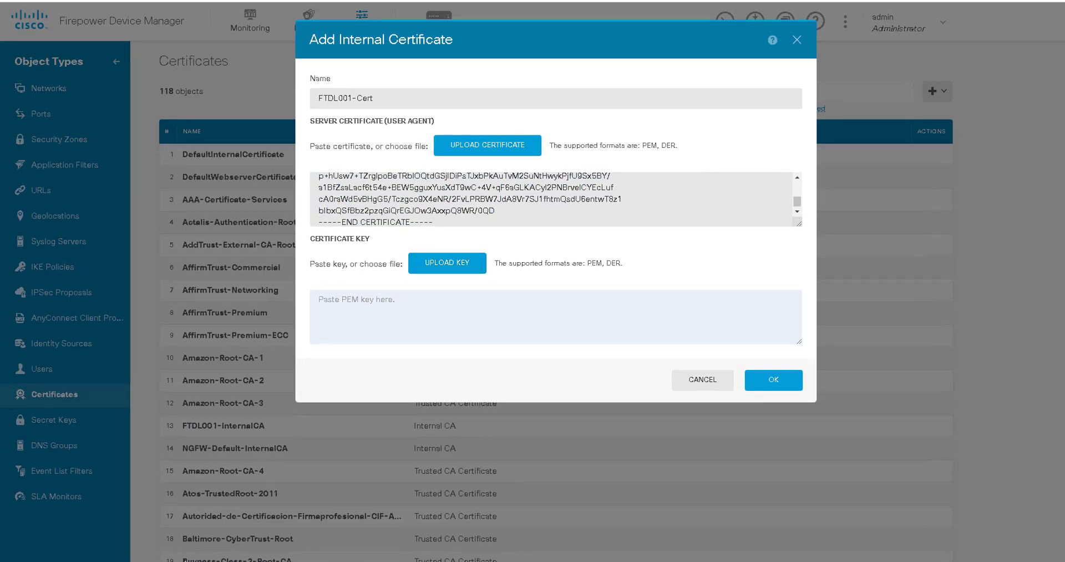
pyautogui.click(356, 373)
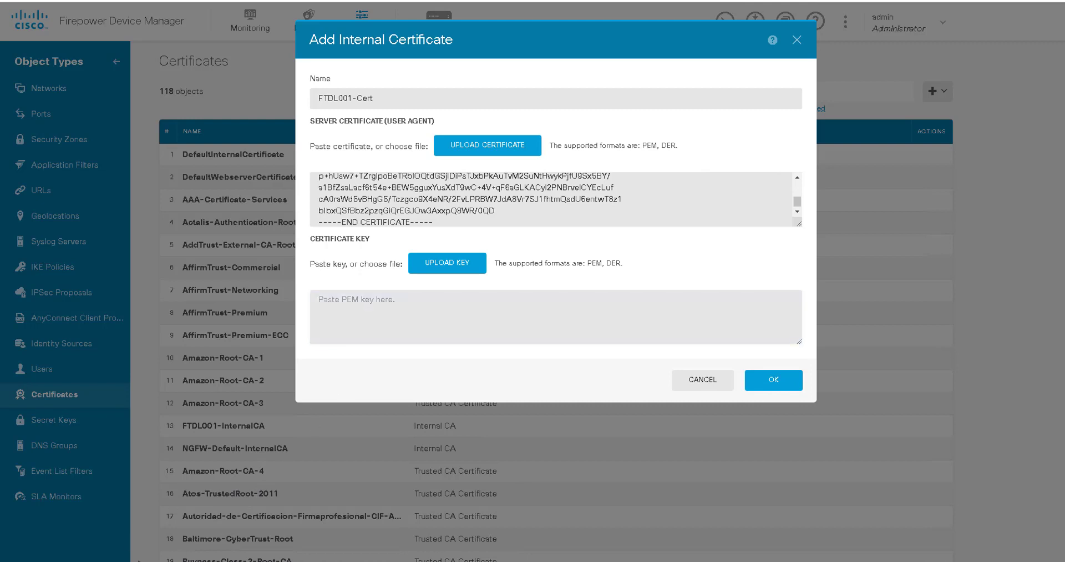
pyautogui.click(319, 299)
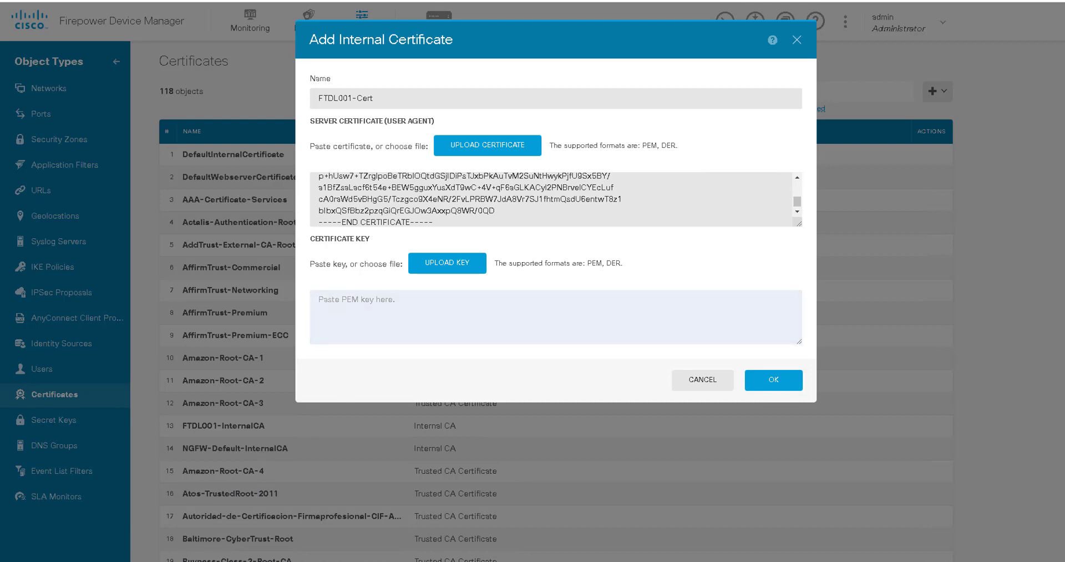
# Switch to the ftd1001 SSH session in mRemoteNG and add blank prompt lines to review the CSR output
pyautogui.hotkey('alt', 'Tab')
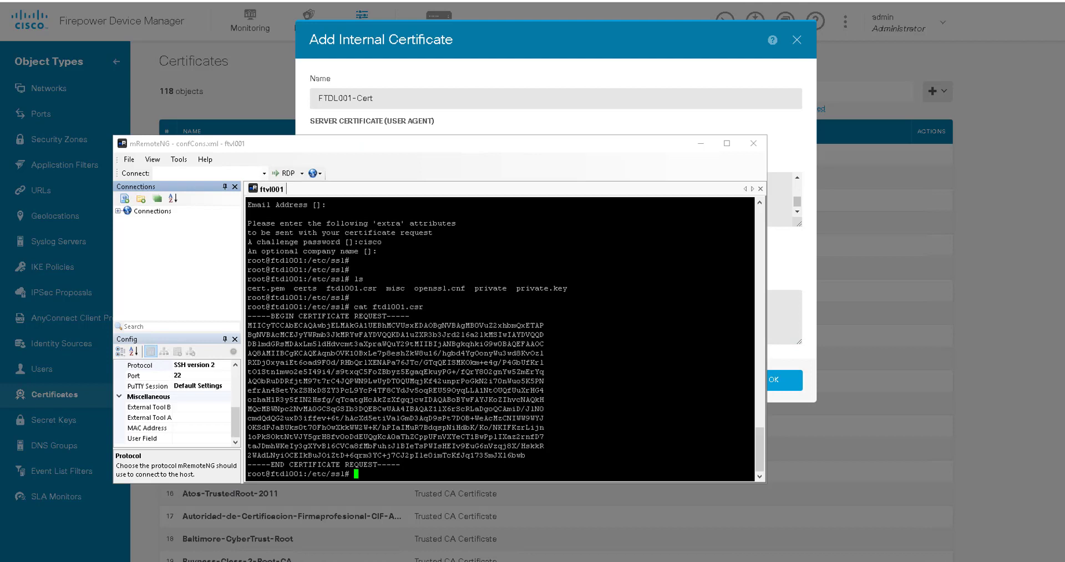
pyautogui.press('Return')
pyautogui.press('Return')
pyautogui.press('Return')
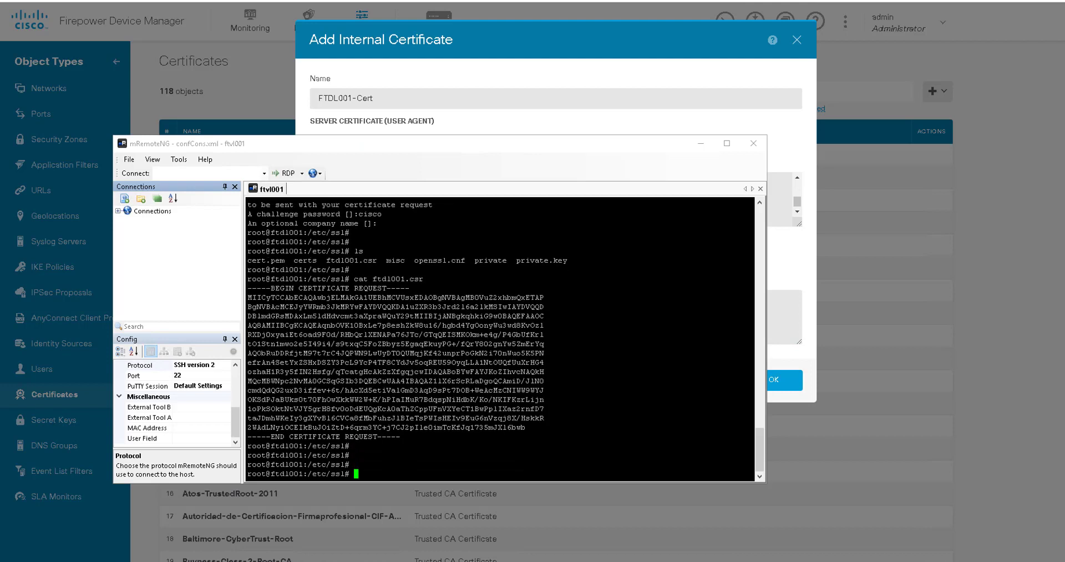
pyautogui.press('Return')
pyautogui.press('Return')
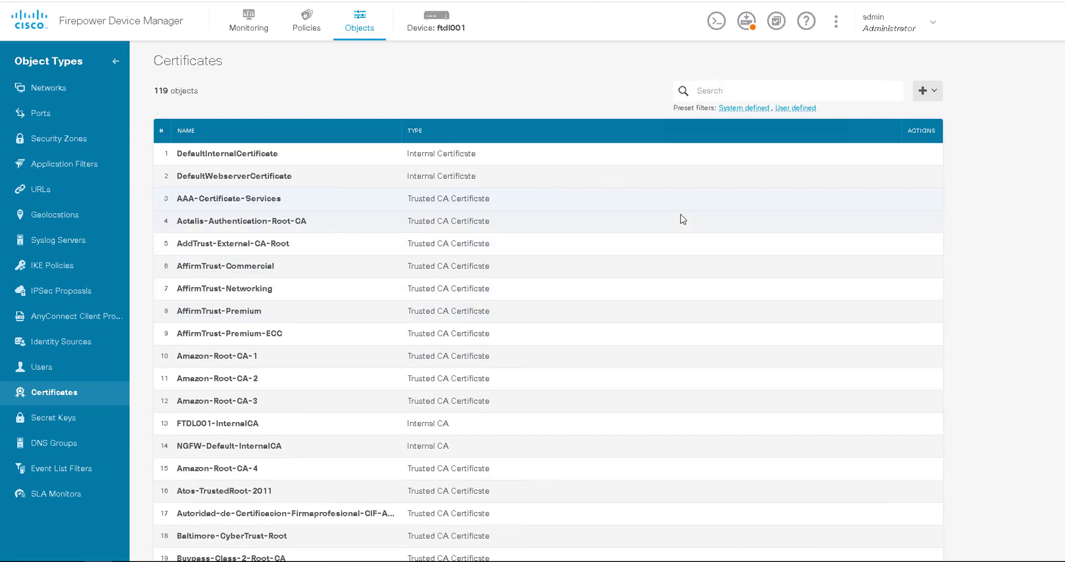
pyautogui.scroll(-12, 683, 221)
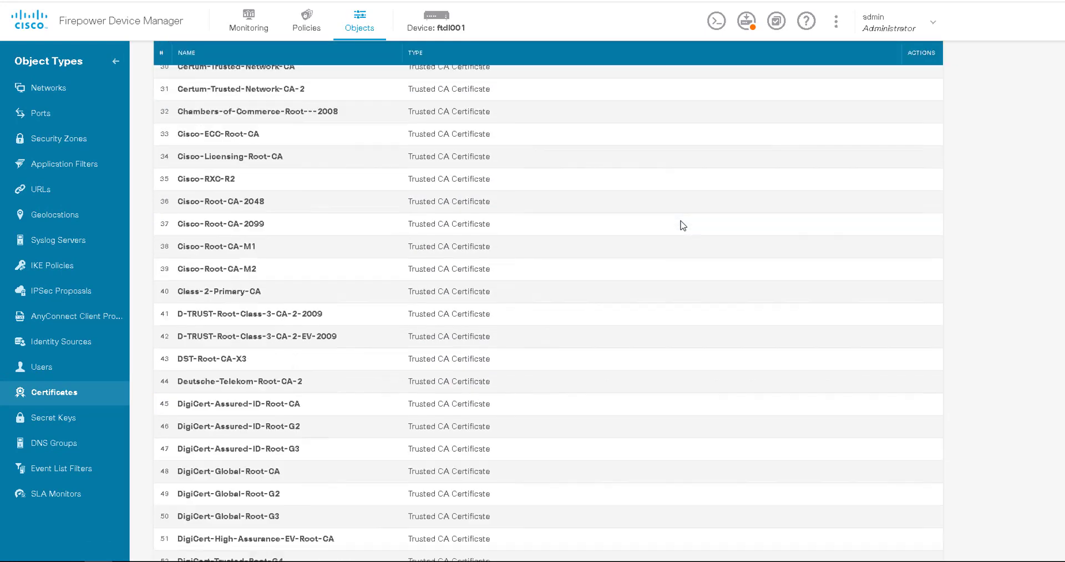
pyautogui.scroll(-10, 682, 225)
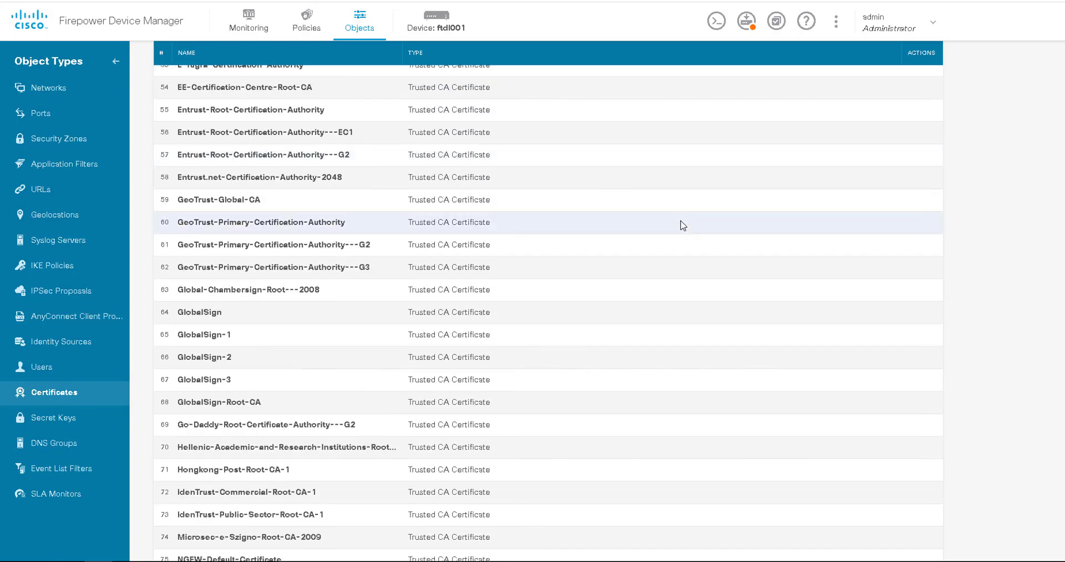
pyautogui.scroll(-3, 682, 224)
pyautogui.scroll(7, 682, 224)
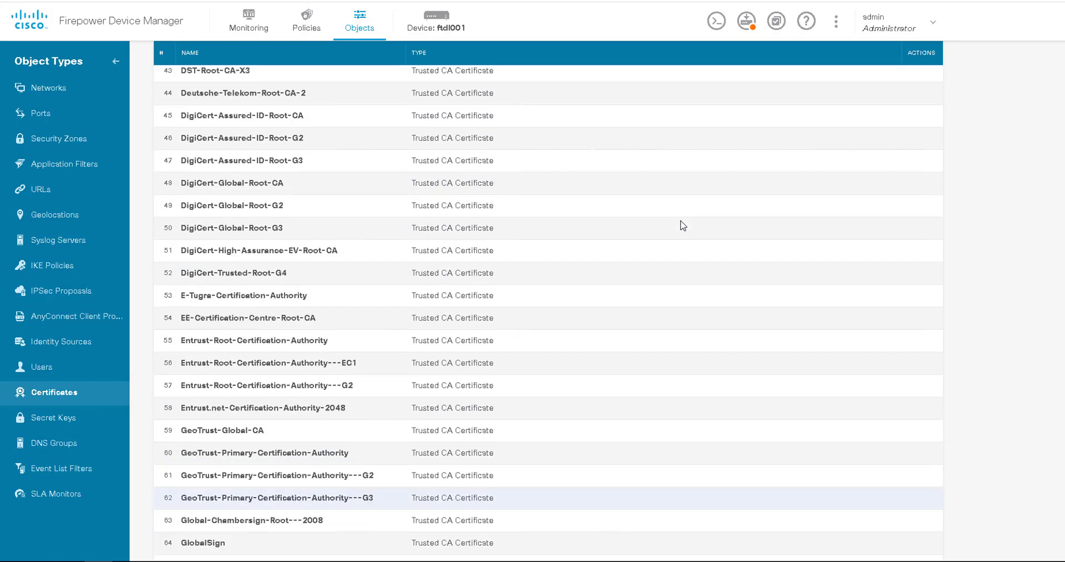
pyautogui.scroll(-5, 683, 225)
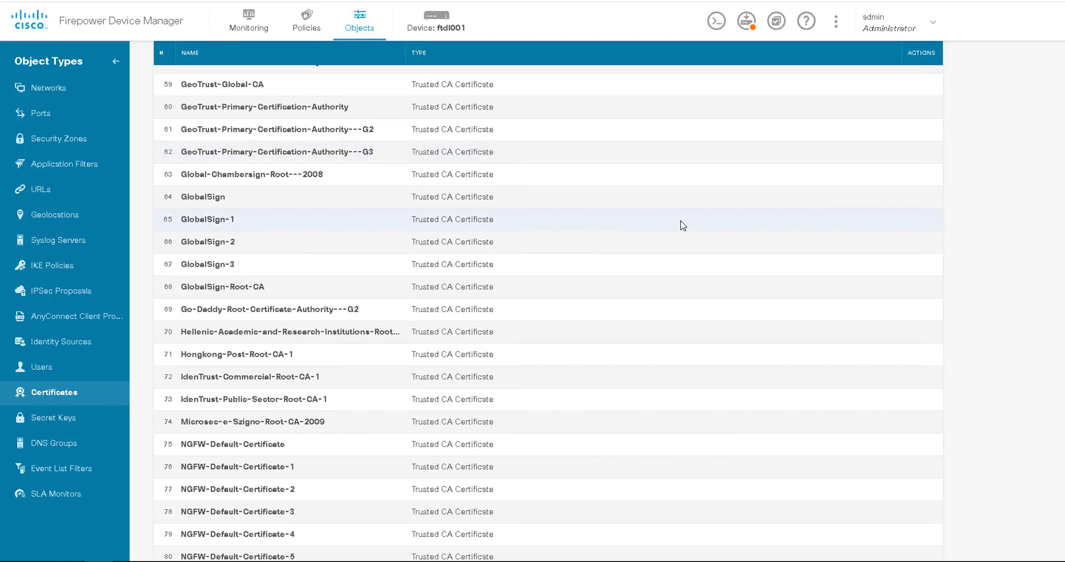
pyautogui.scroll(-2, 683, 225)
pyautogui.scroll(-5, 622, 263)
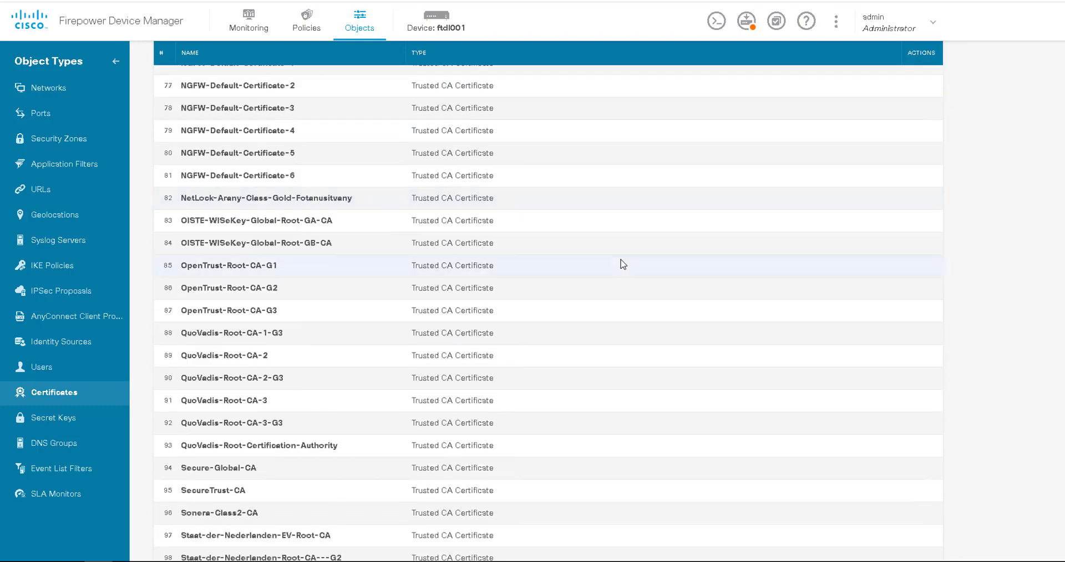
pyautogui.scroll(-6, 623, 264)
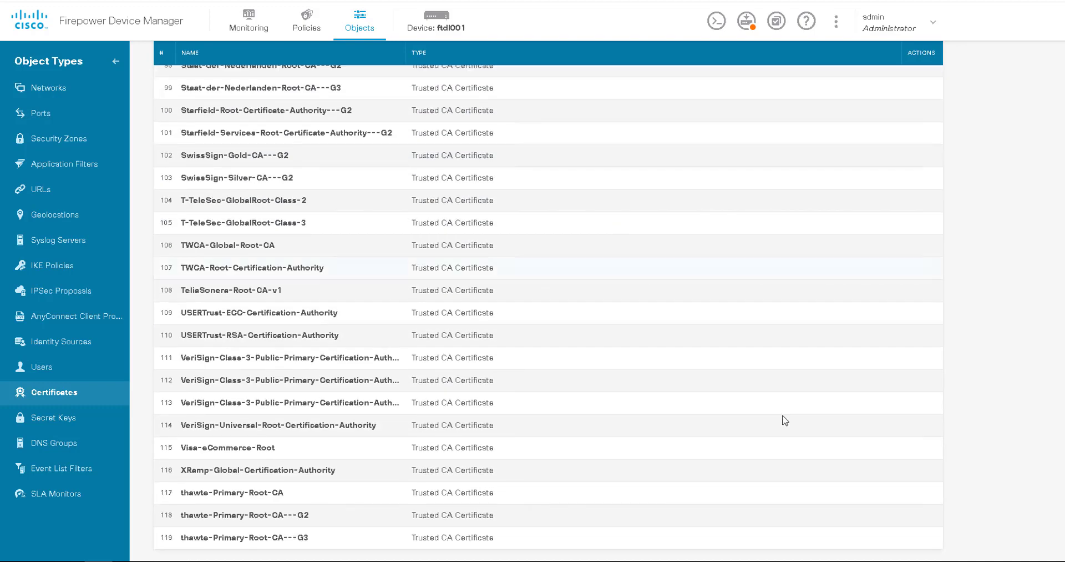
pyautogui.scroll(20, 548, 300)
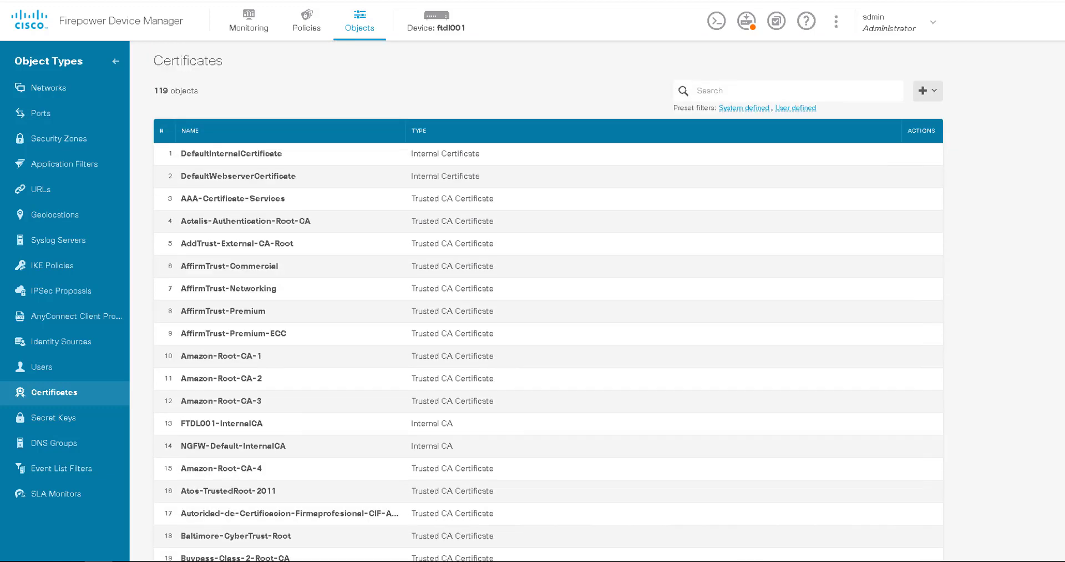
# Filter the certificates by 'FTD' and inspect FTDL001-Cert's details, issued by nwsrv for ftdl001.networkwizkid.com
pyautogui.click(790, 91)
pyautogui.write('FTD')
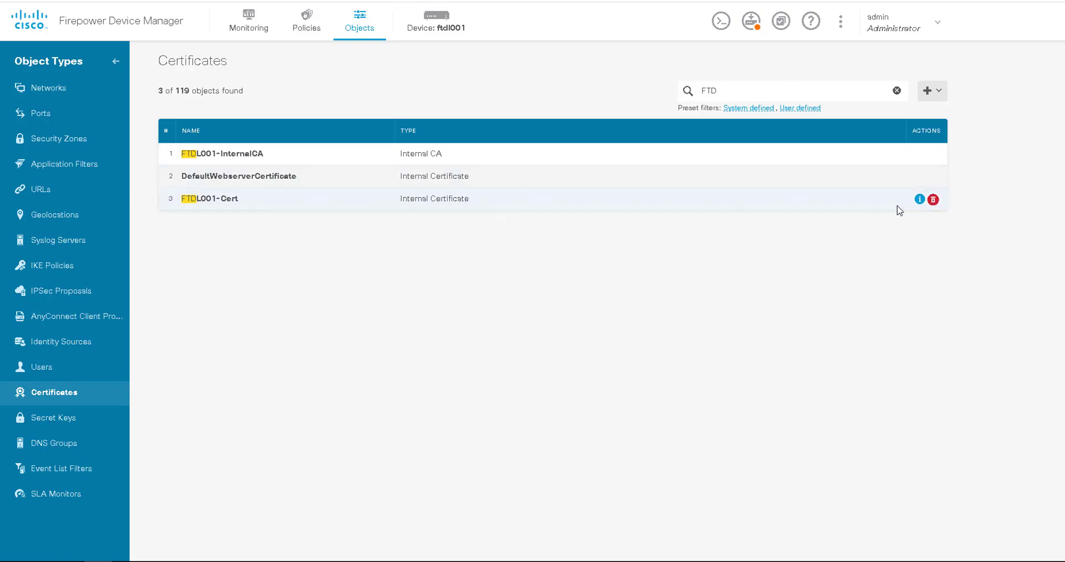
pyautogui.click(921, 198)
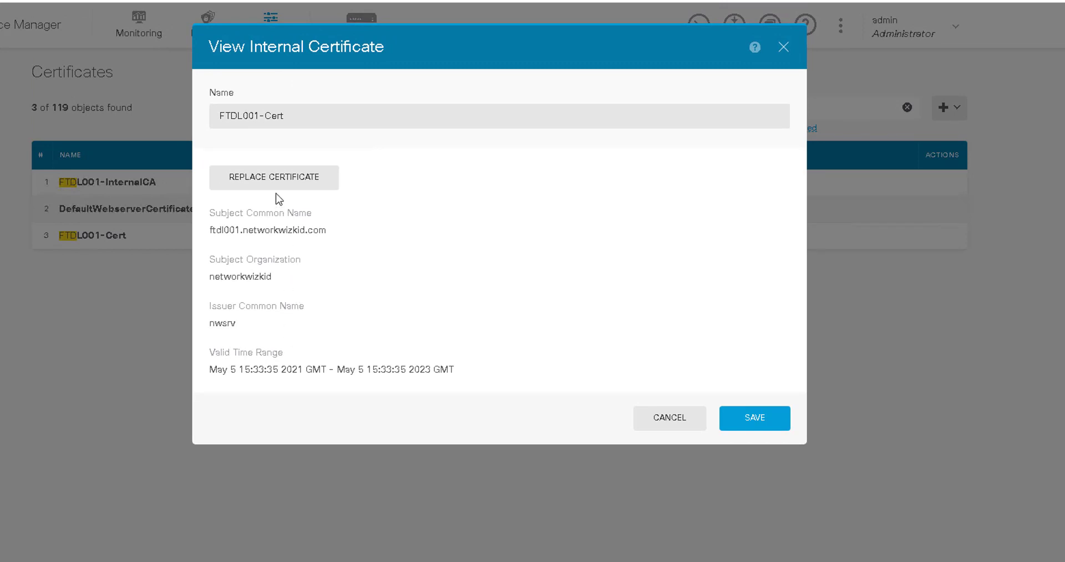
pyautogui.click(674, 423)
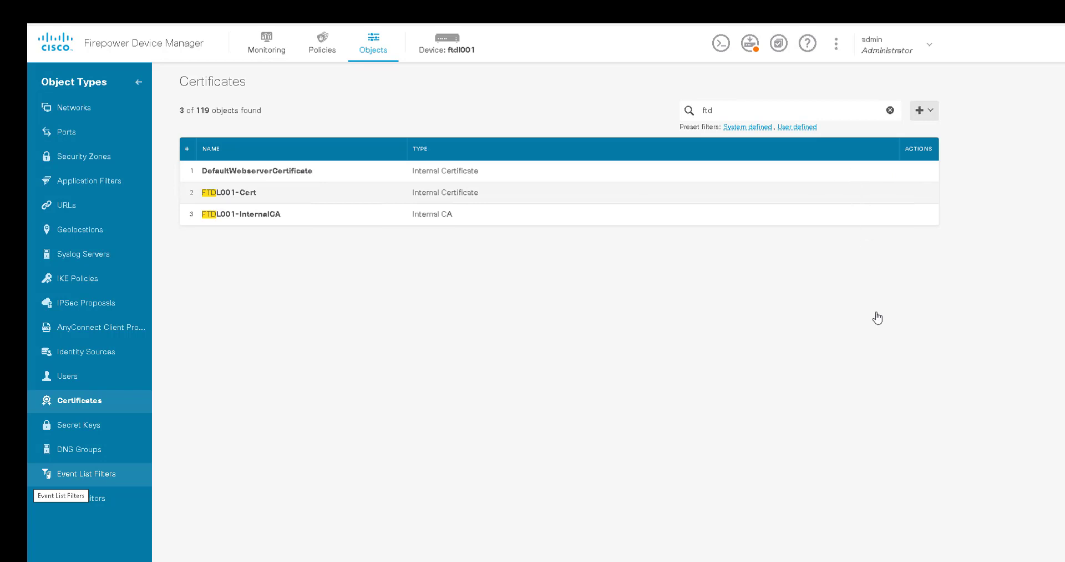
# Start replacing the DefaultWebserverCertificate and review the web server restart warning
pyautogui.click(912, 170)
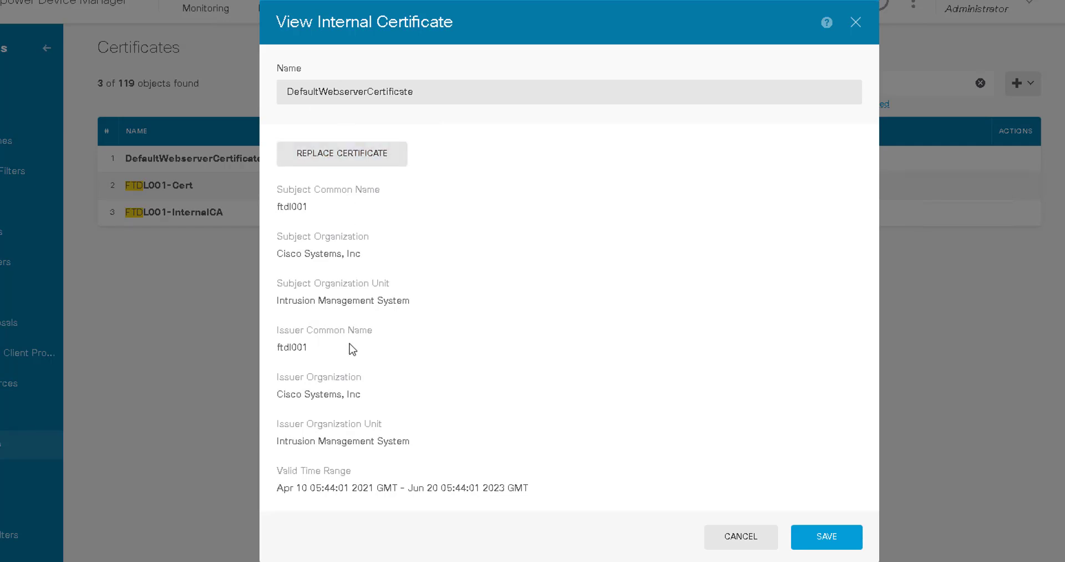
pyautogui.click(350, 155)
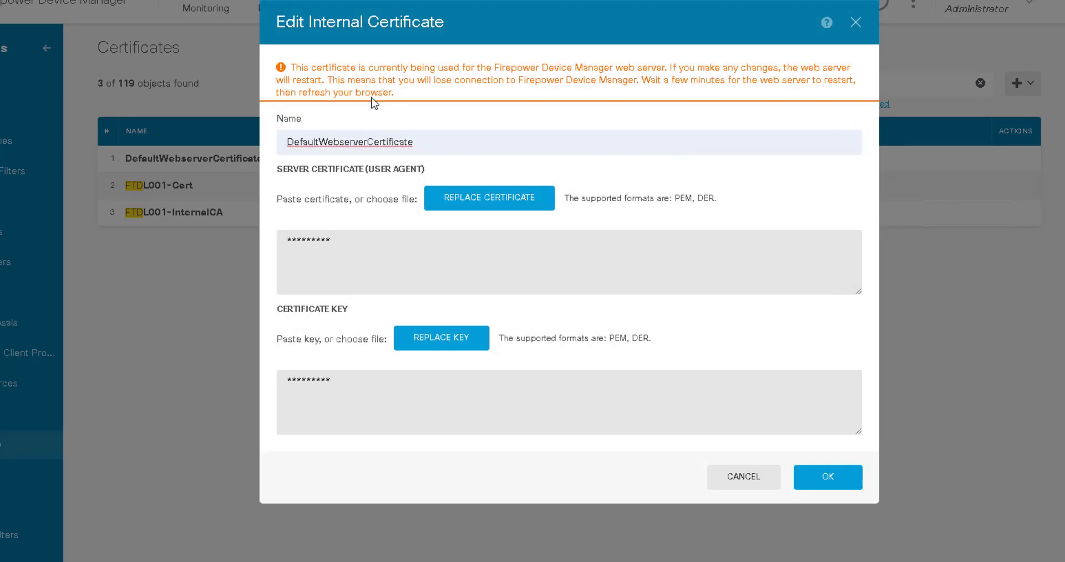
pyautogui.moveTo(292, 67); pyautogui.dragTo(715, 97)
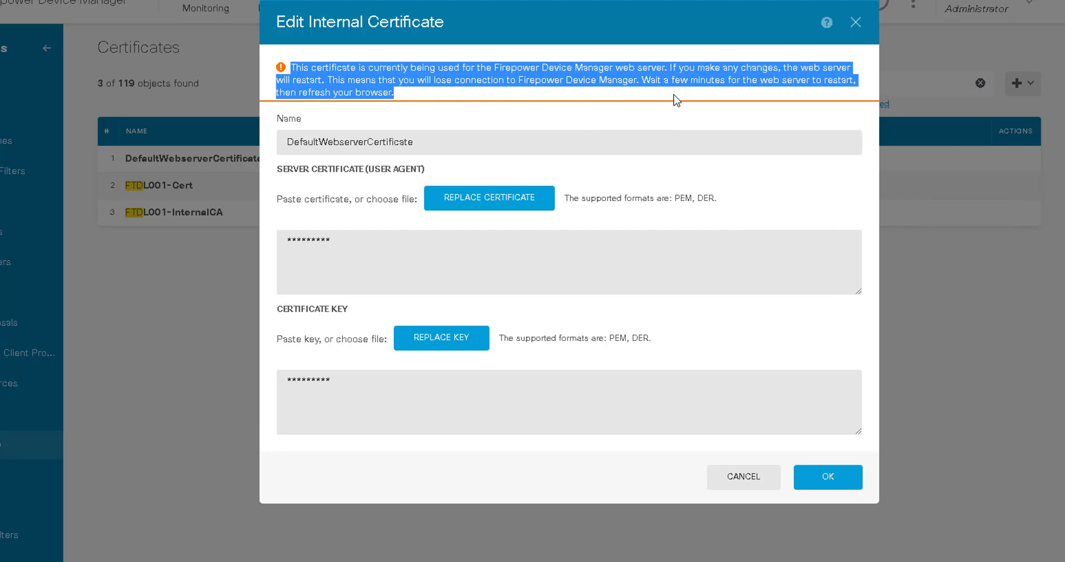
pyautogui.click(548, 84)
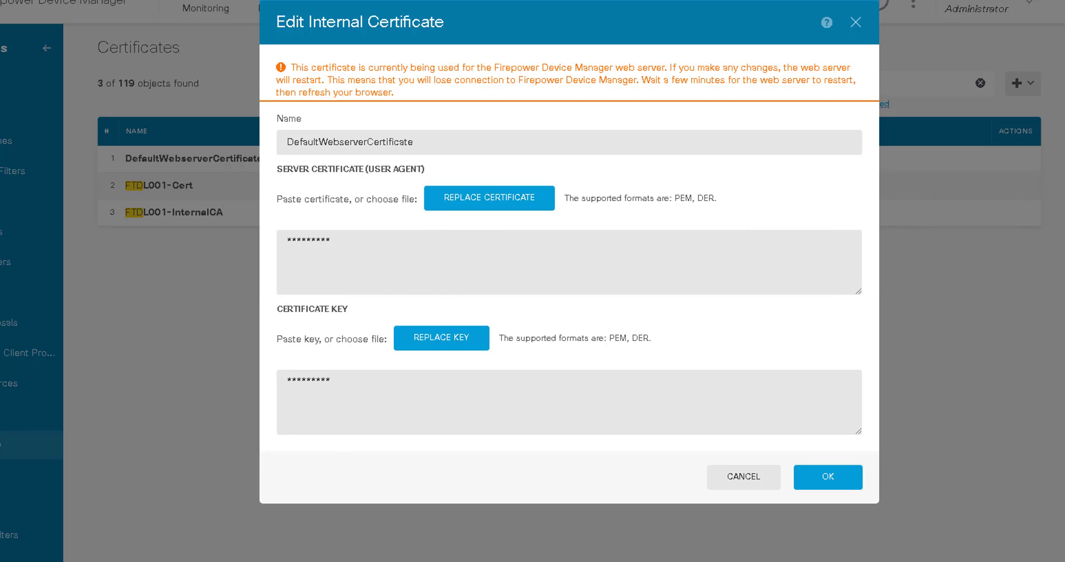
# Paste the CA-signed certificate over the old one and clear the existing certificate key
pyautogui.moveTo(295, 560)
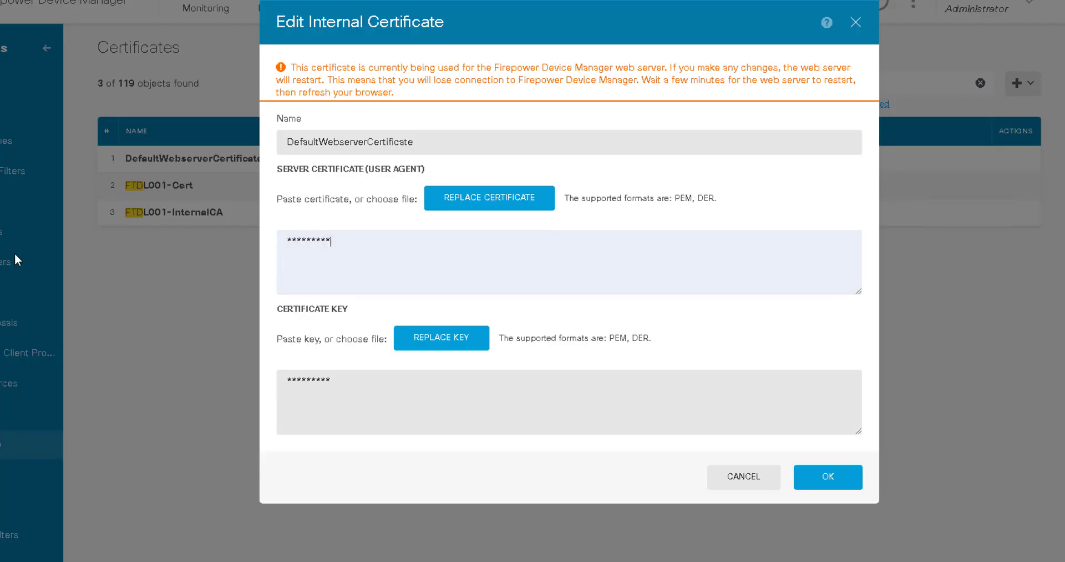
pyautogui.click(602, 233)
pyautogui.hotkey('ctrl', 'a')
pyautogui.hotkey('ctrl', 'v')
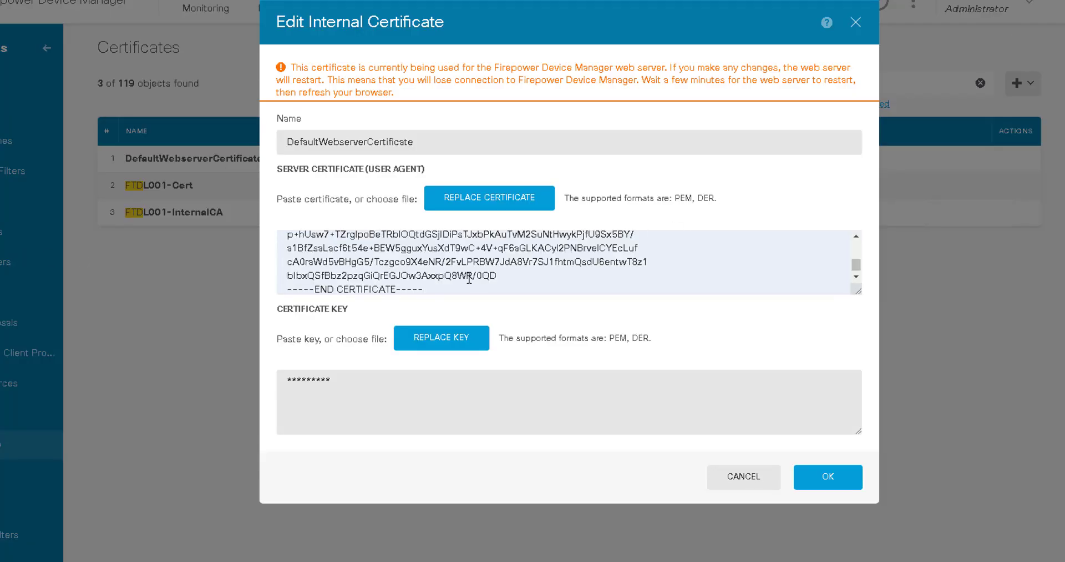
pyautogui.click(408, 396)
pyautogui.hotkey('ctrl', 'a')
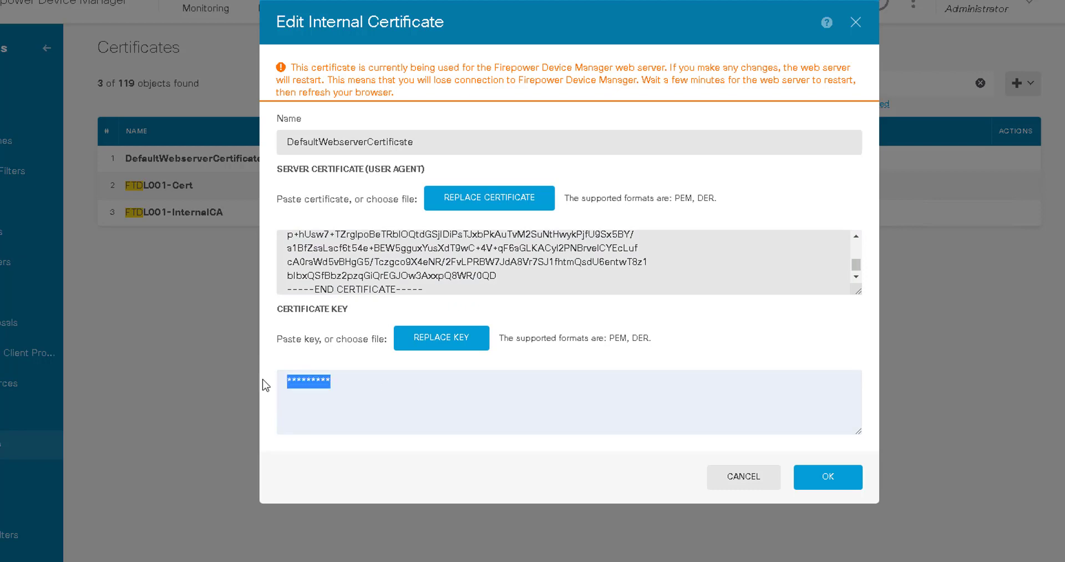
pyautogui.press('BackSpace')
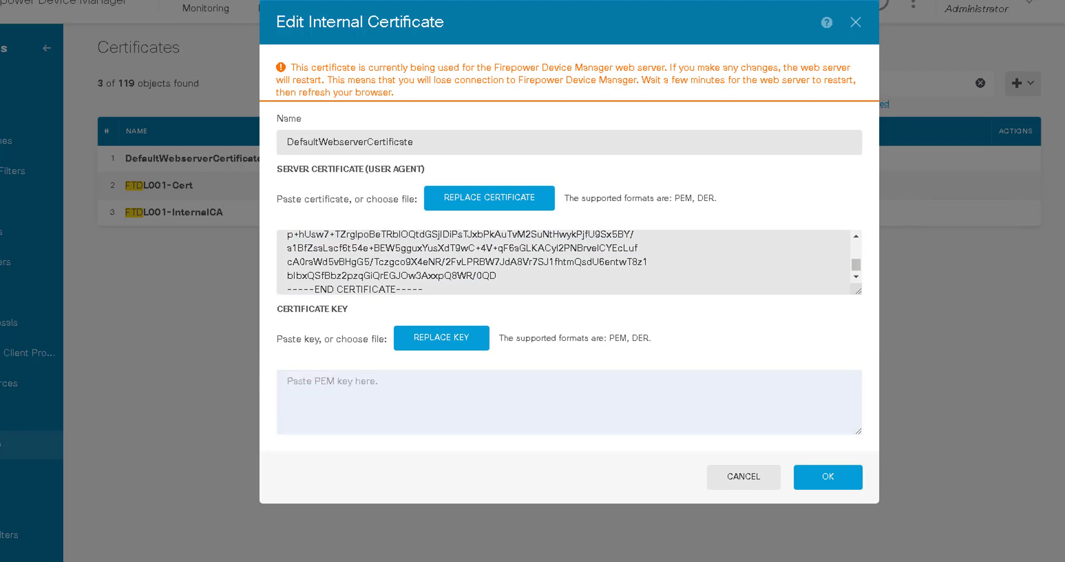
pyautogui.hotkey('alt', 'Tab')
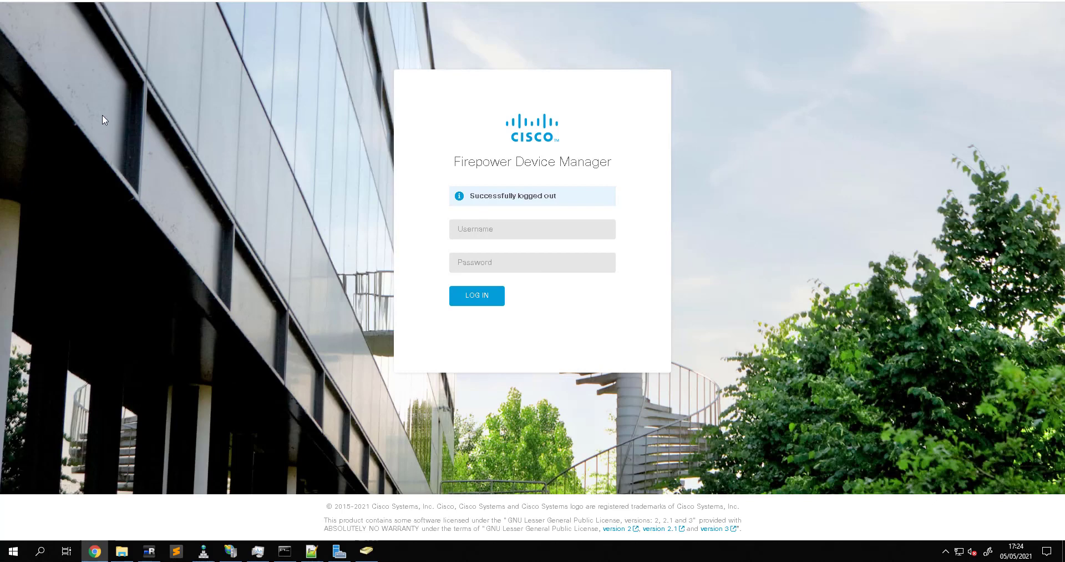
# Reload the Firepower login page in Chrome and view its certificate, issued to ftdl001.networkwizkid.com by nwsrv, valid 05/05/2021 to 05/05/2023
pyautogui.press('F5')
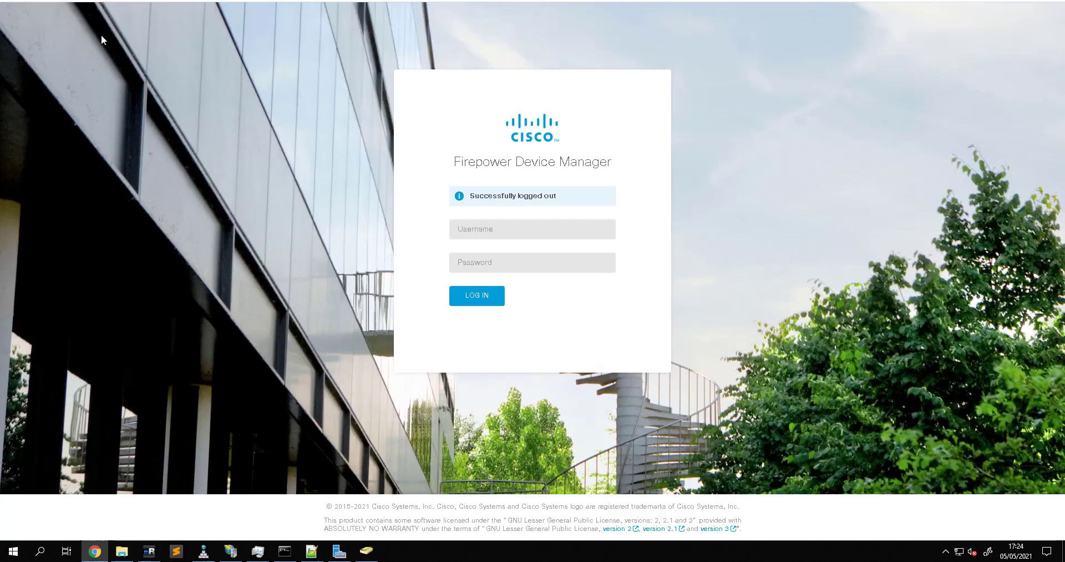
pyautogui.click(81, 5)
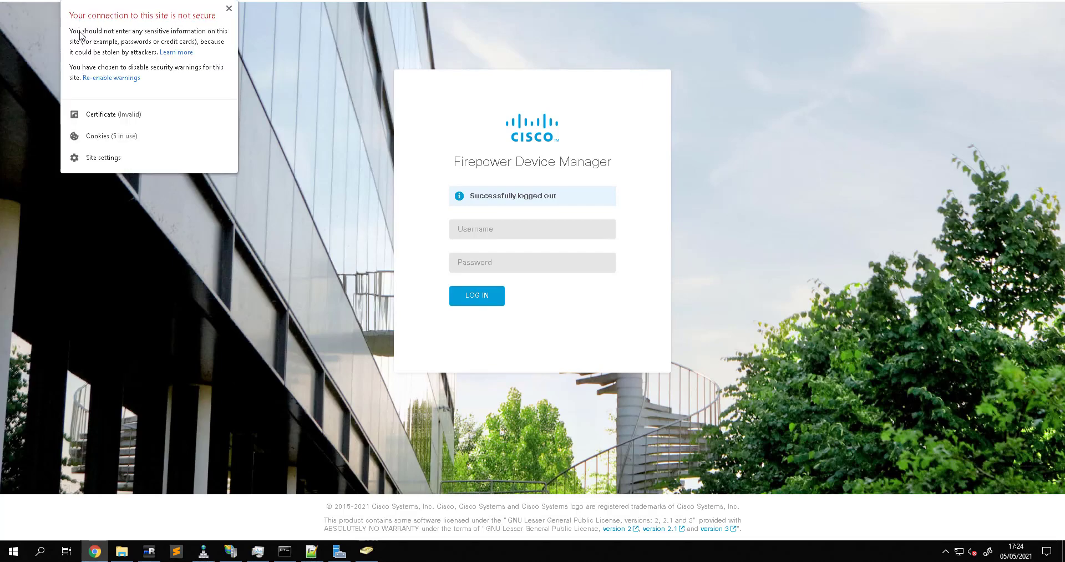
pyautogui.click(92, 114)
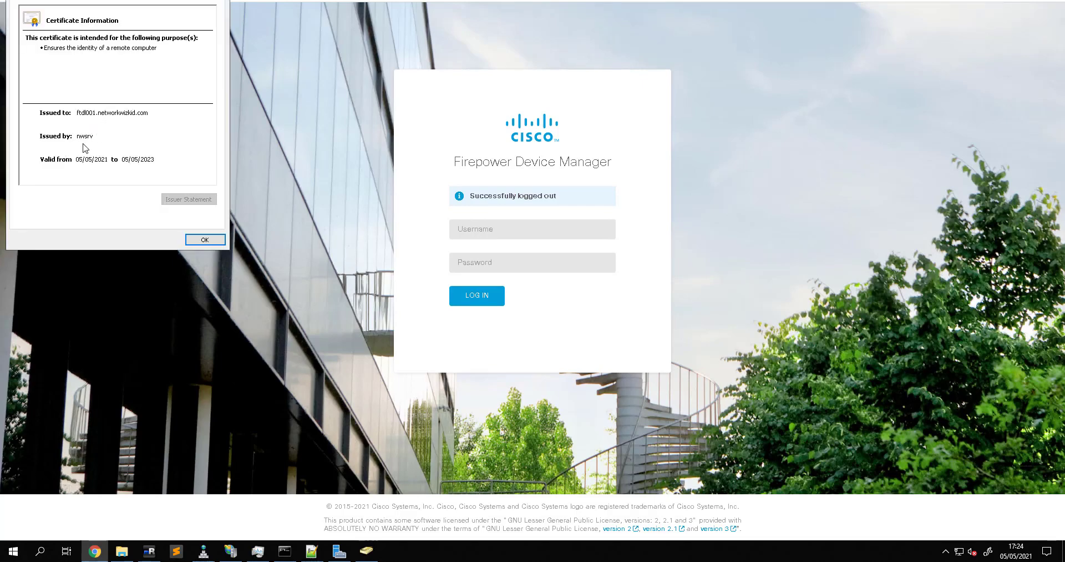